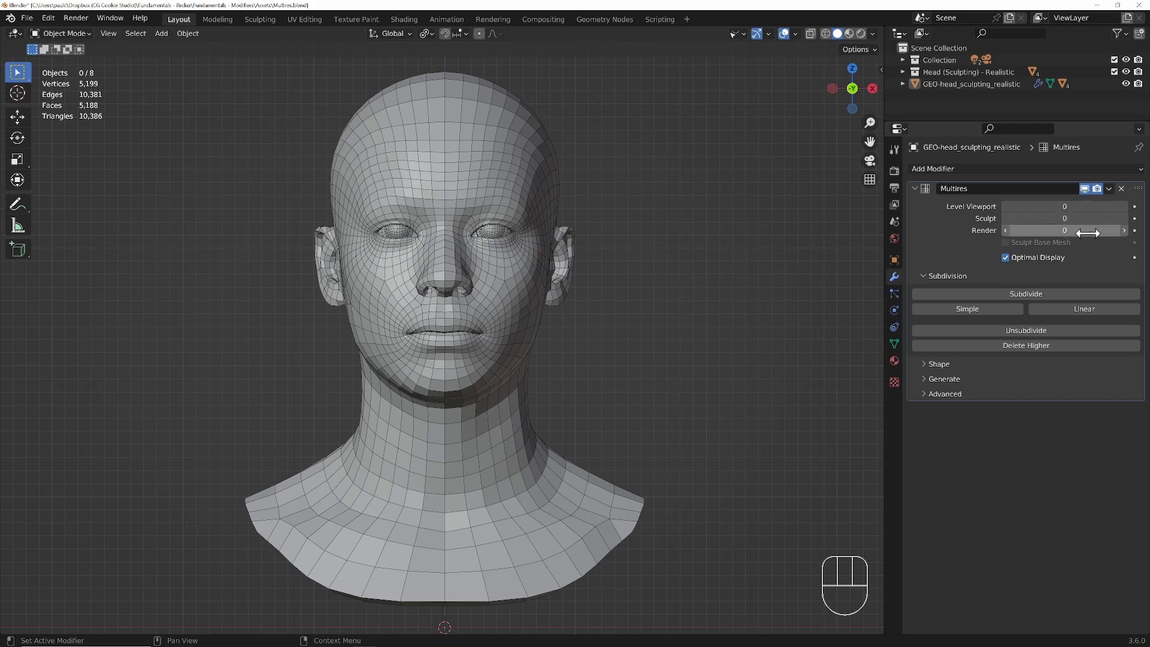
Try to raise the Multires modifier's render, sculpt and viewport levels on the head above 0
{"action": "left_click", "coordinate": [1123, 231]}
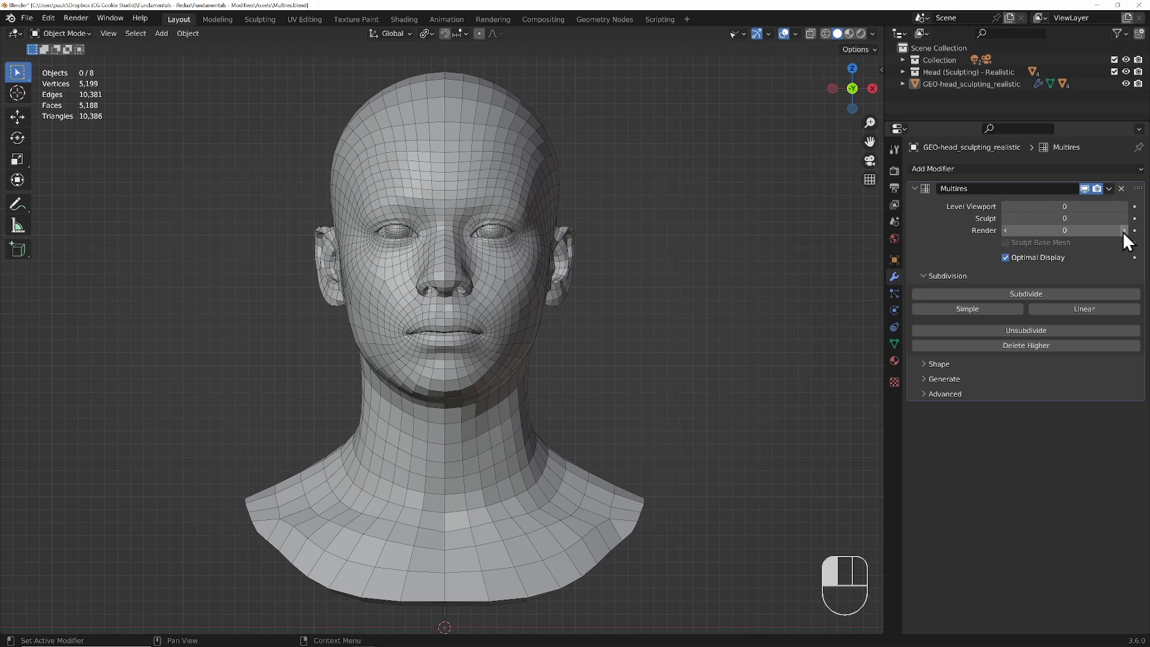
{"action": "left_click", "coordinate": [1124, 219]}
{"action": "left_click", "coordinate": [1124, 206]}
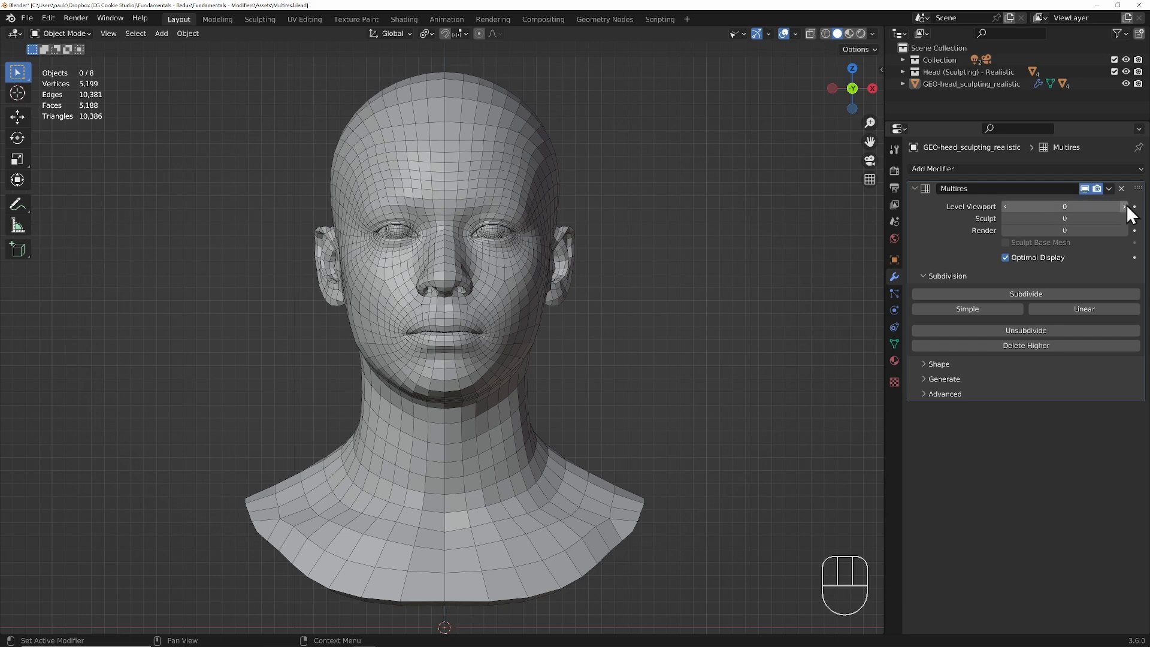
Turn off Optimal Display and subdivide the head three times with the Multires modifier
{"action": "left_click", "coordinate": [1006, 258]}
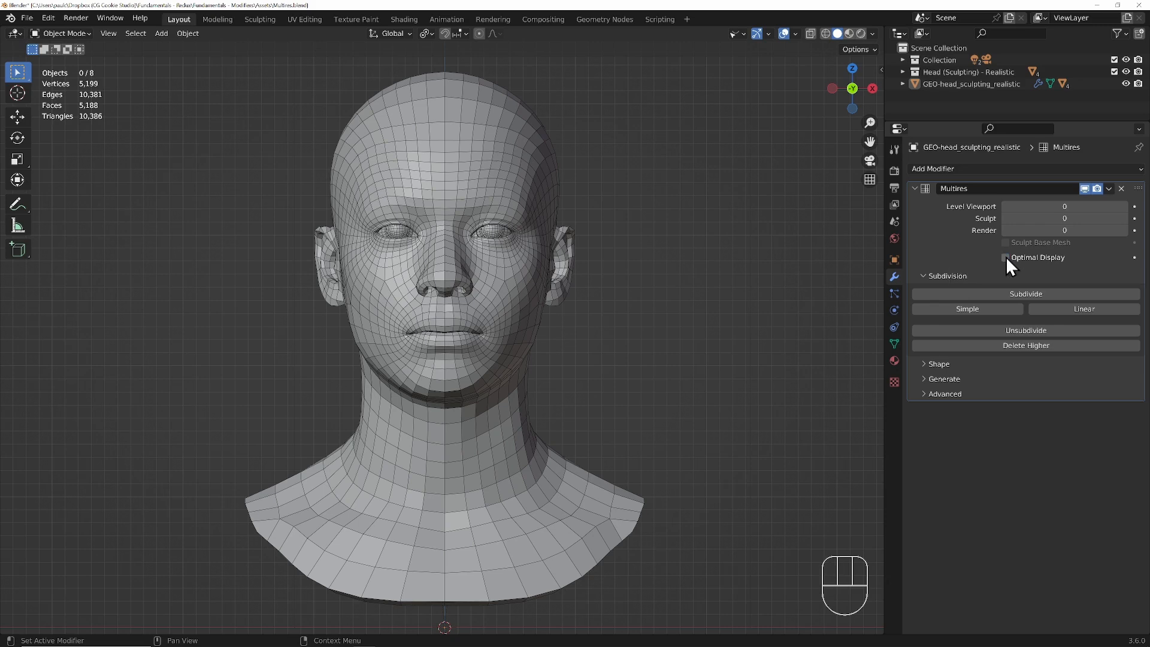
{"action": "left_click", "coordinate": [1073, 291]}
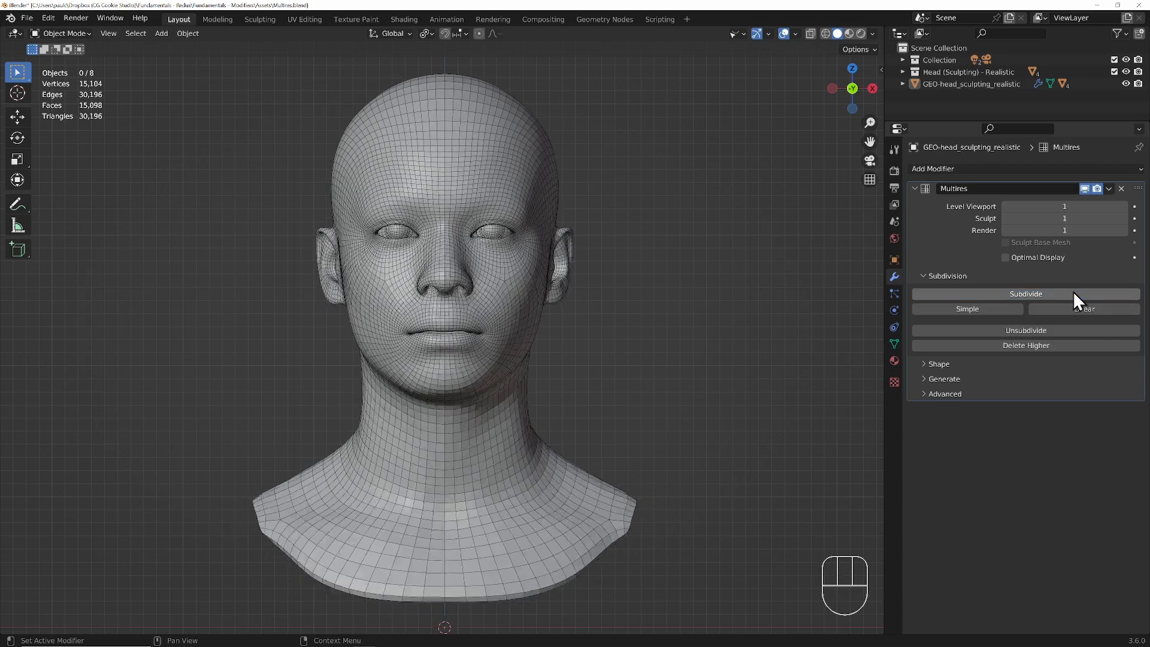
{"action": "left_click", "coordinate": [1073, 290]}
{"action": "left_click", "coordinate": [1072, 291]}
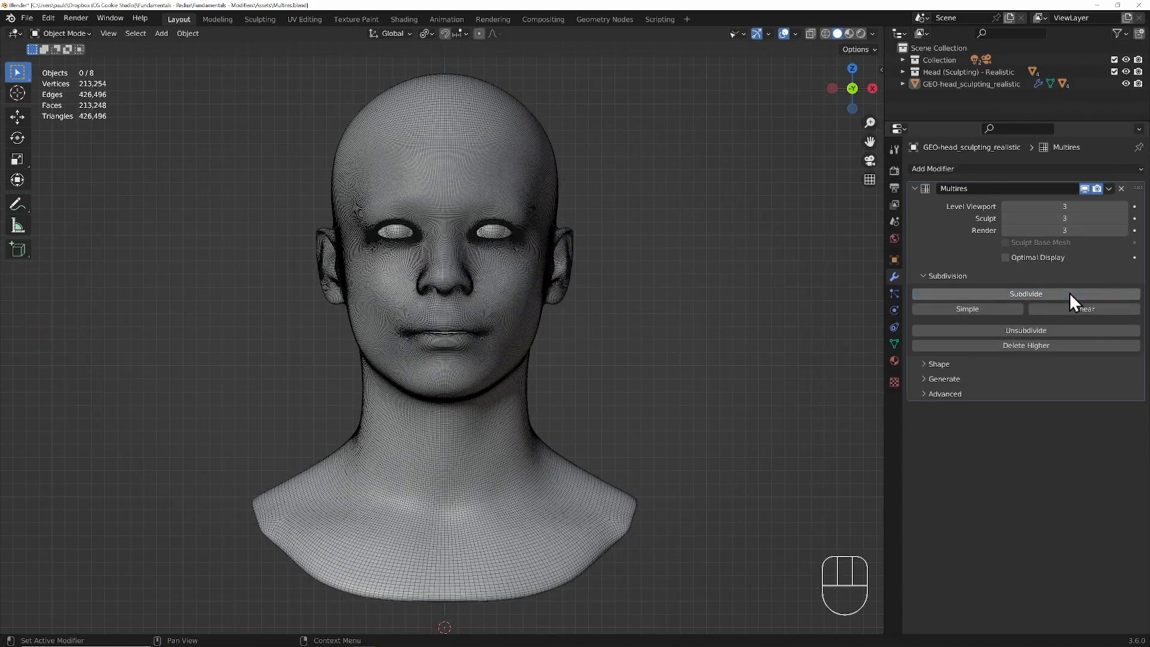
Set the Multires viewport level to 1 and sculpt level to 2, and look through the camera
{"action": "left_click", "coordinate": [1006, 207]}
{"action": "left_click", "coordinate": [1006, 207]}
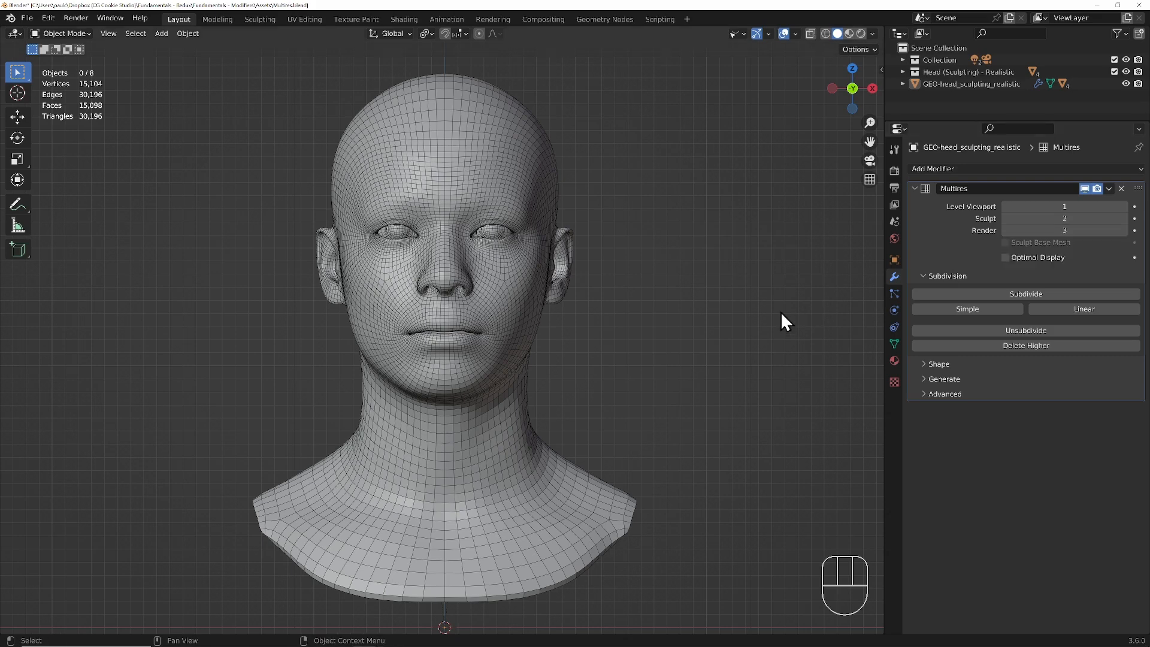
{"action": "key", "text": "KP_0"}
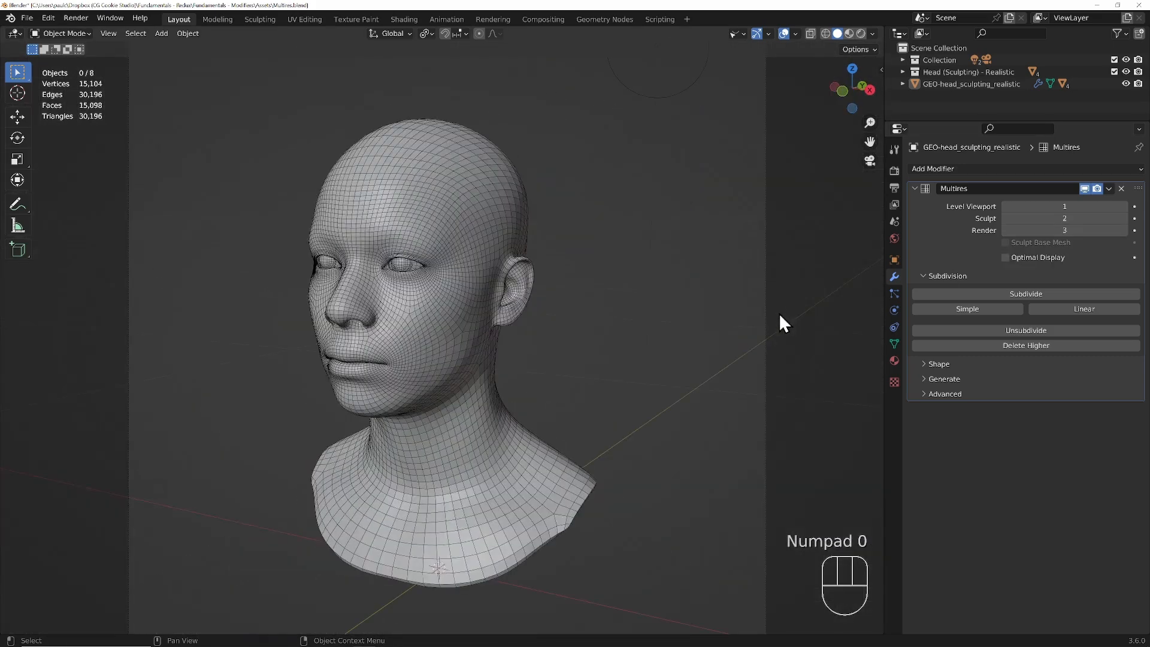
Compare the head's wireframe with Optimal Display turned on and off
{"action": "left_click", "coordinate": [1006, 257]}
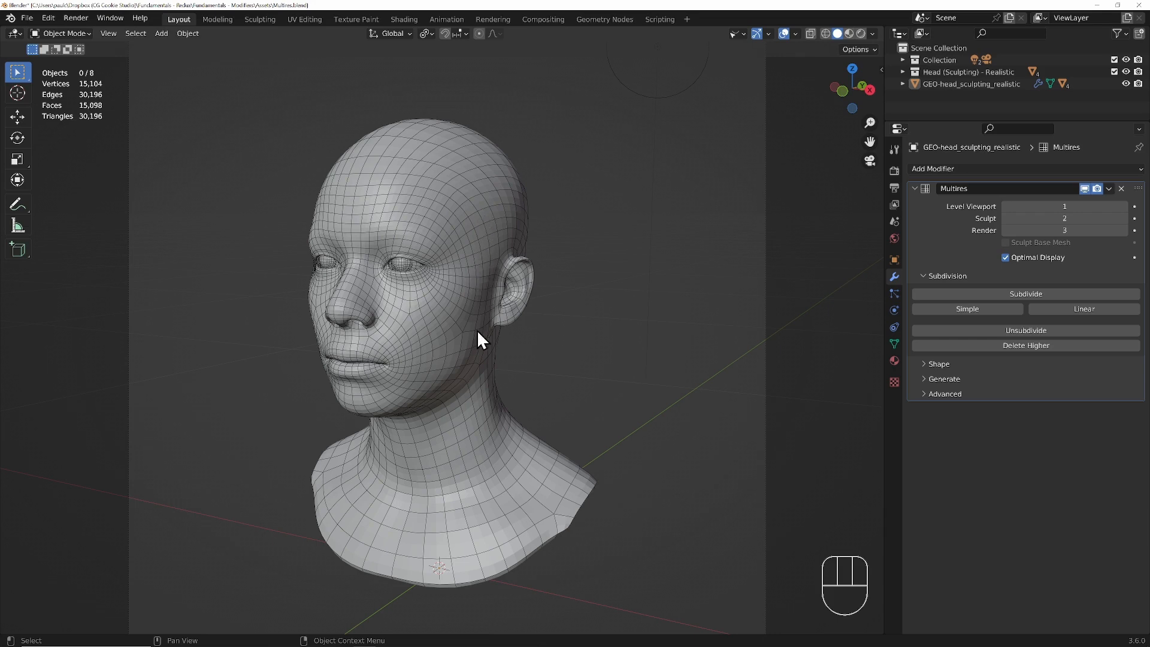
{"action": "left_click", "coordinate": [1005, 257]}
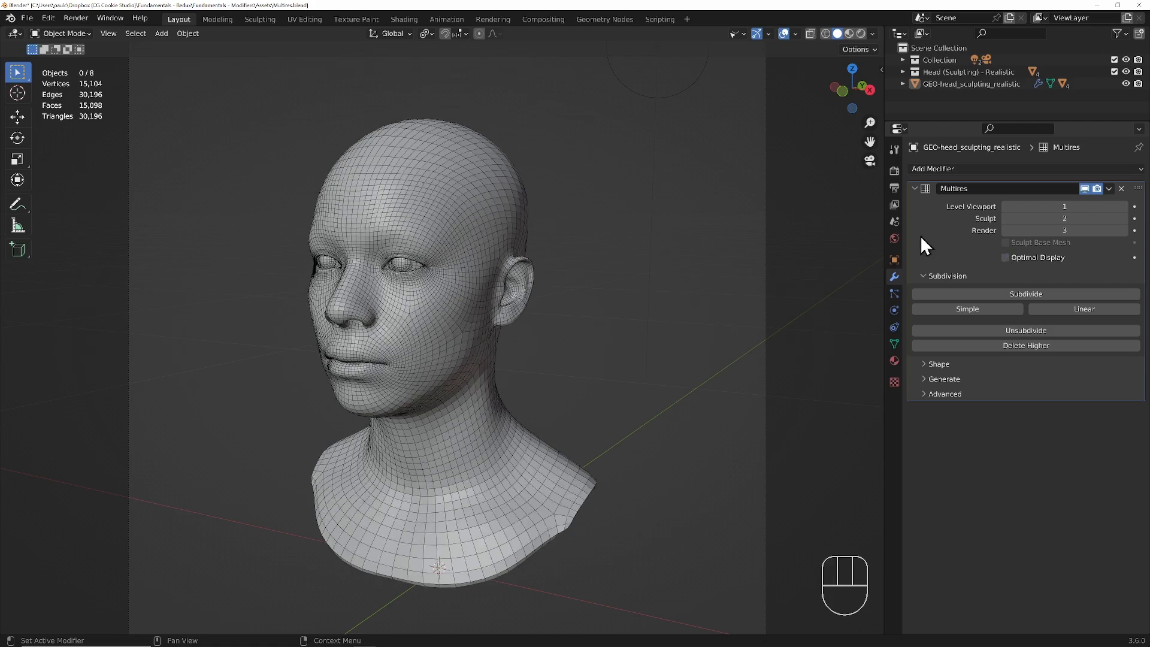
Examine the head's mesh density in Sculpt Mode and in the Render Result image
{"action": "key", "text": "ctrl+Tab"}
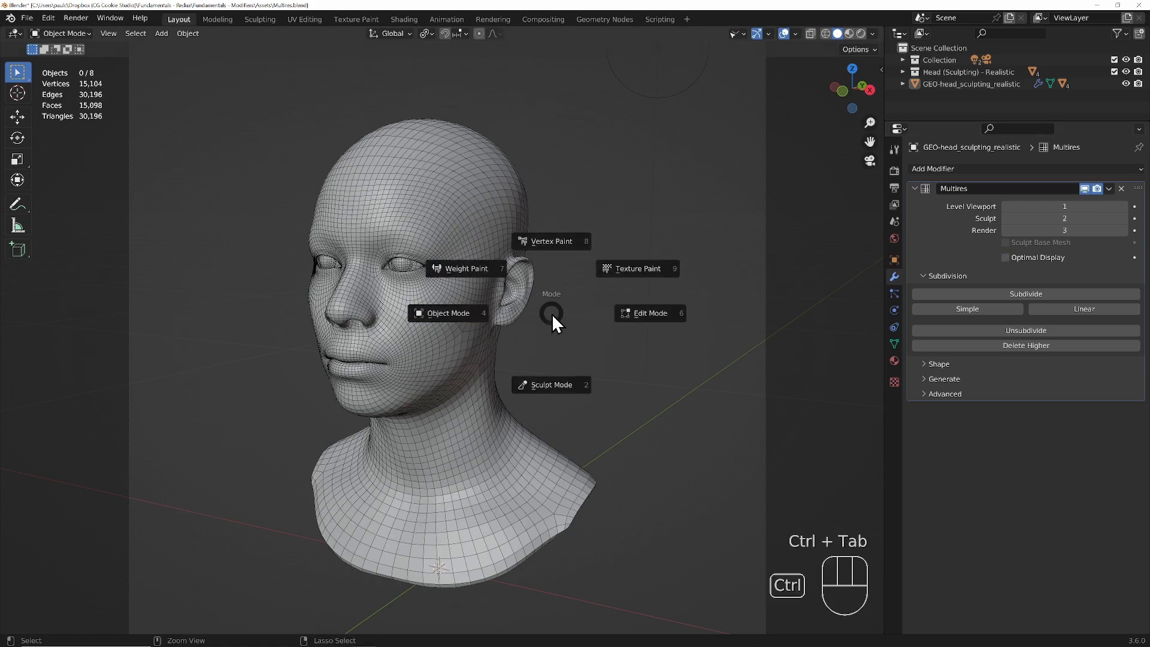
{"action": "left_click", "coordinate": [556, 379]}
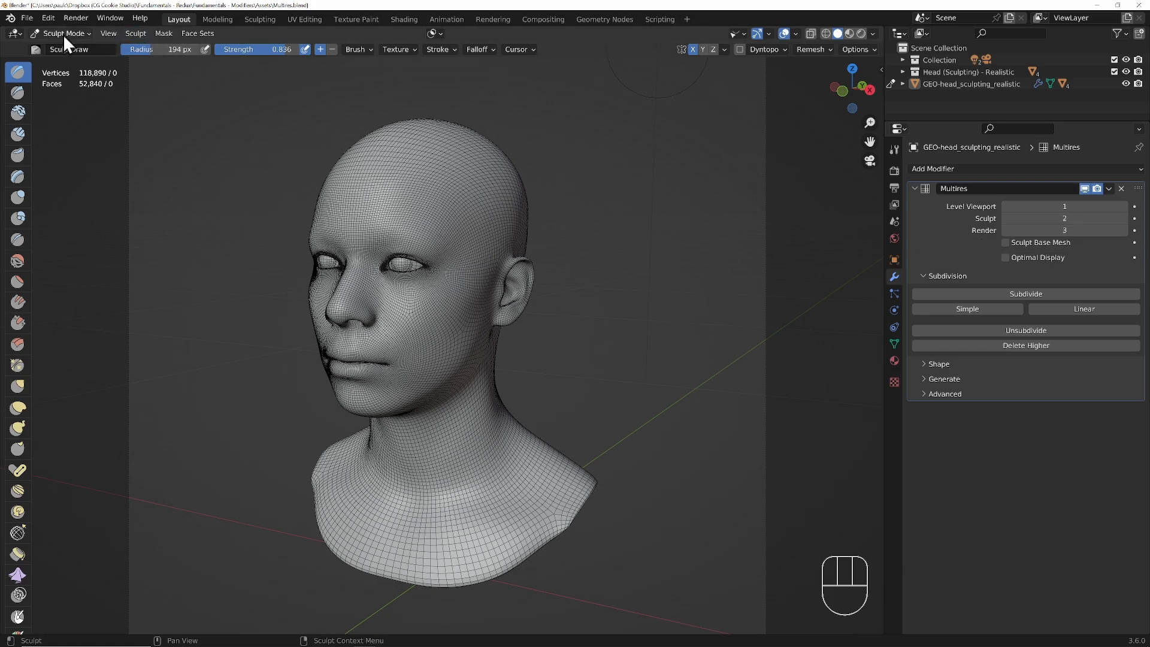
{"action": "left_click", "coordinate": [17, 33]}
{"action": "left_click", "coordinate": [37, 81]}
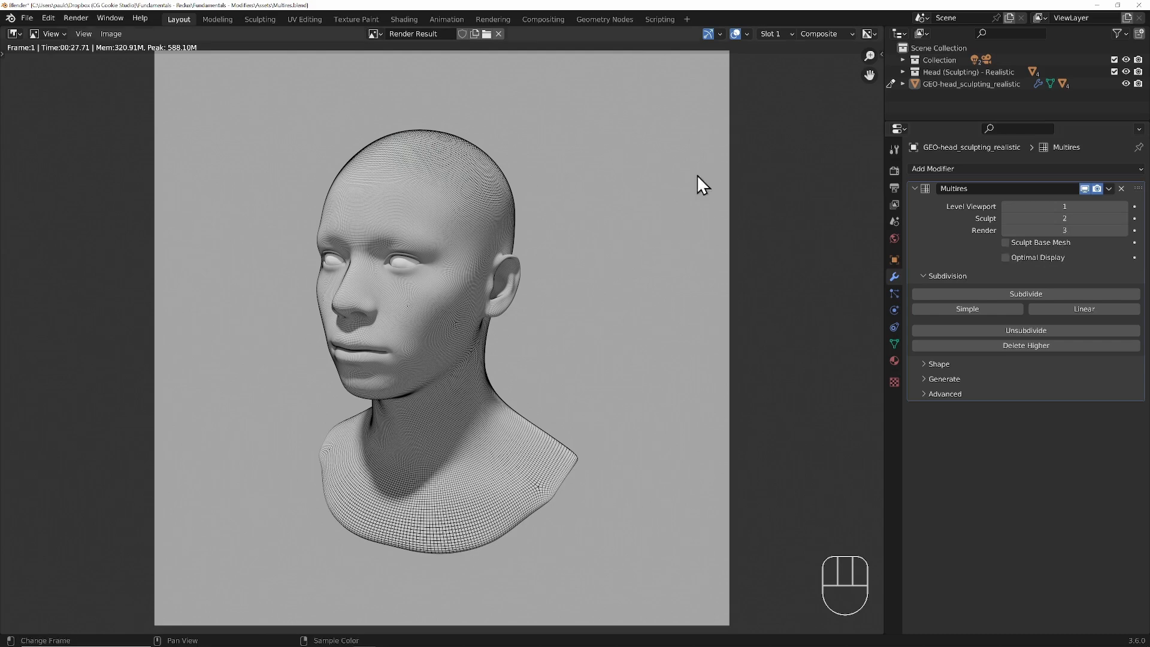
{"action": "left_click", "coordinate": [13, 34]}
Set the head's Multires sculpt level to 3 and switch to Sculpt Mode in front view
{"action": "key", "text": "KP_1"}
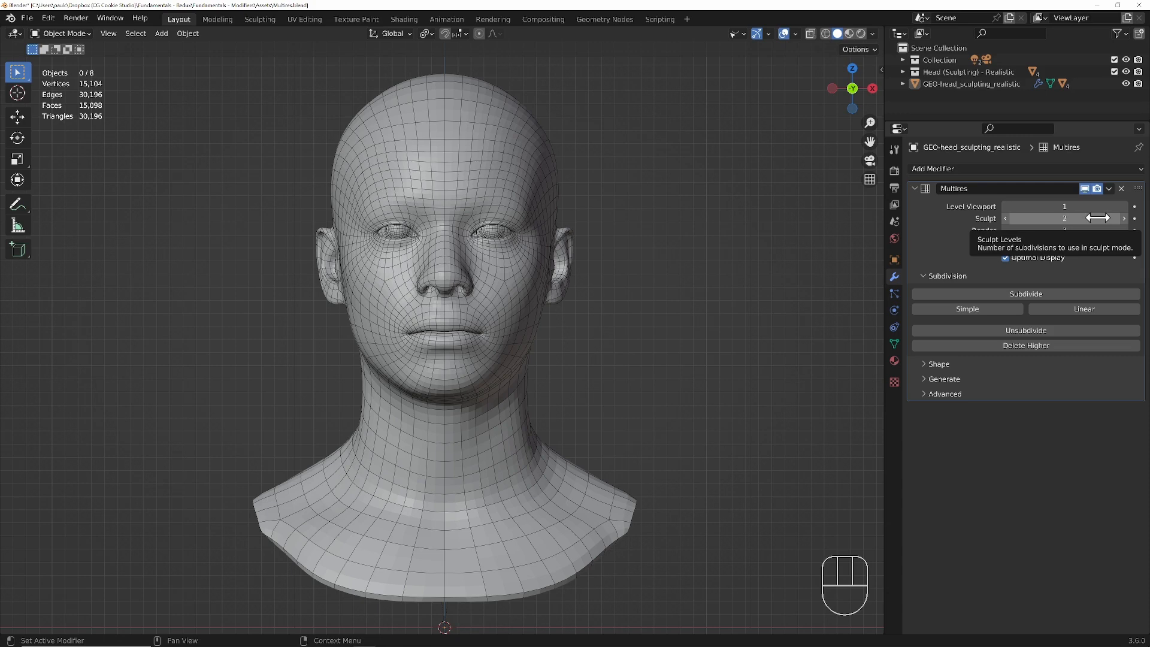
{"action": "left_click", "coordinate": [1124, 218]}
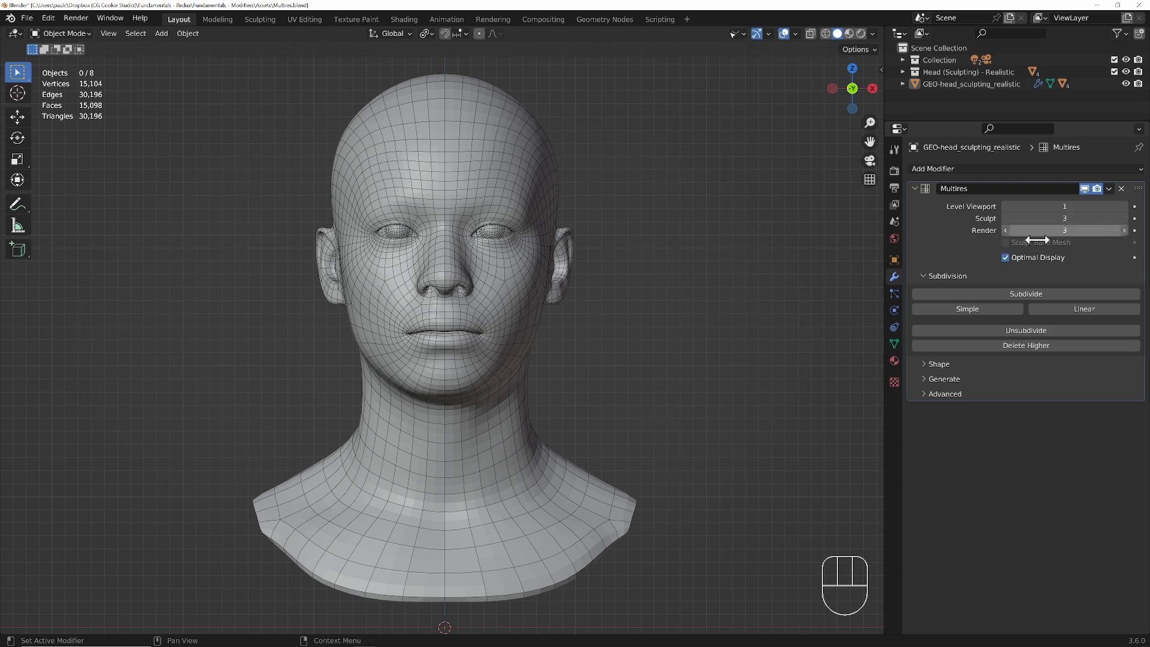
{"action": "key", "text": "ctrl+Tab"}
{"action": "left_click", "coordinate": [516, 387]}
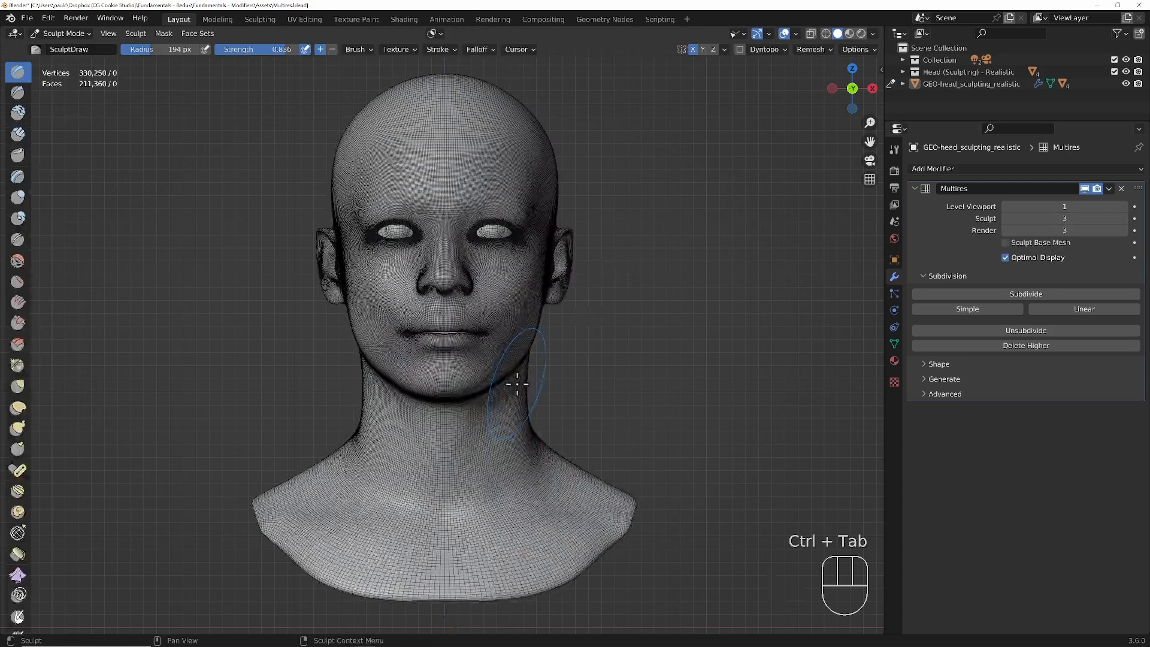
Set the Draw brush radius to 50 px and sculpt a pair of mirrored horns on the upper forehead
{"action": "key", "text": "n"}
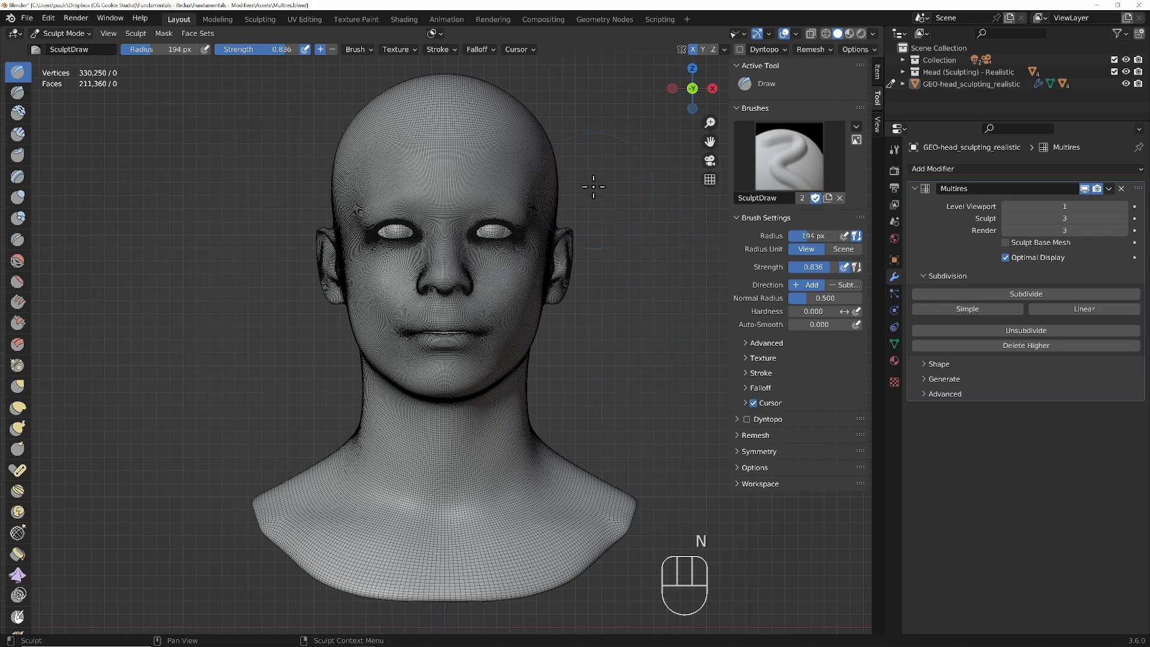
{"action": "middle_click_drag", "start_coordinate": [586, 174], "coordinate": [559, 200]}
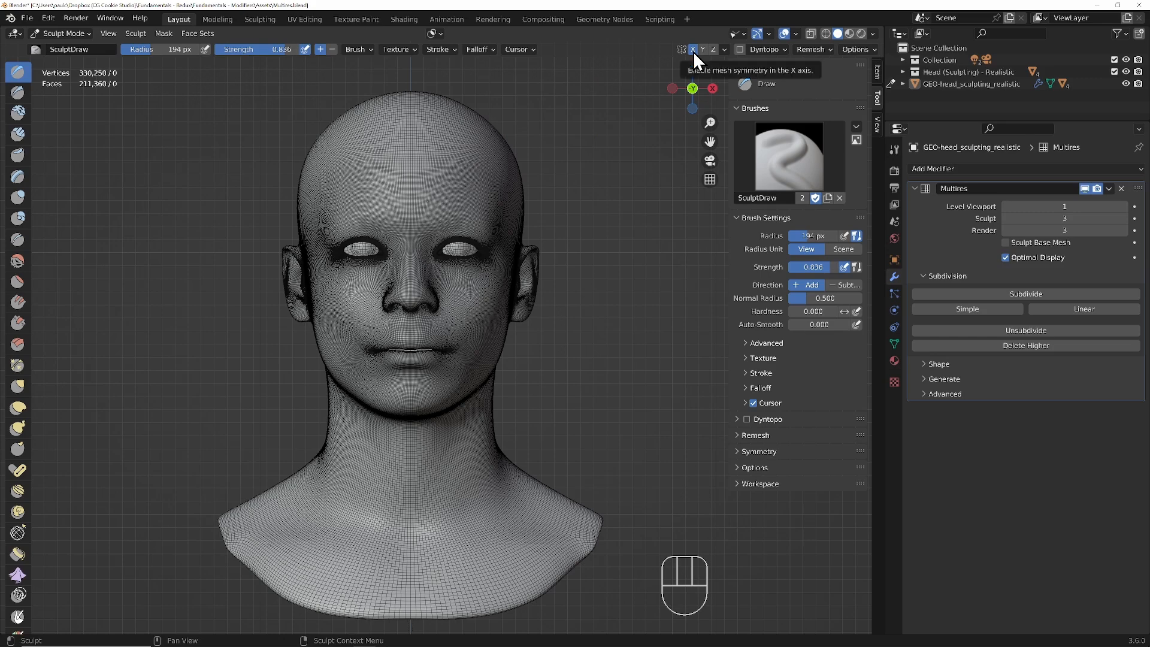
{"action": "key", "text": "ctrl+z"}
{"action": "key", "text": "ctrl+z"}
{"action": "left_click", "coordinate": [806, 234]}
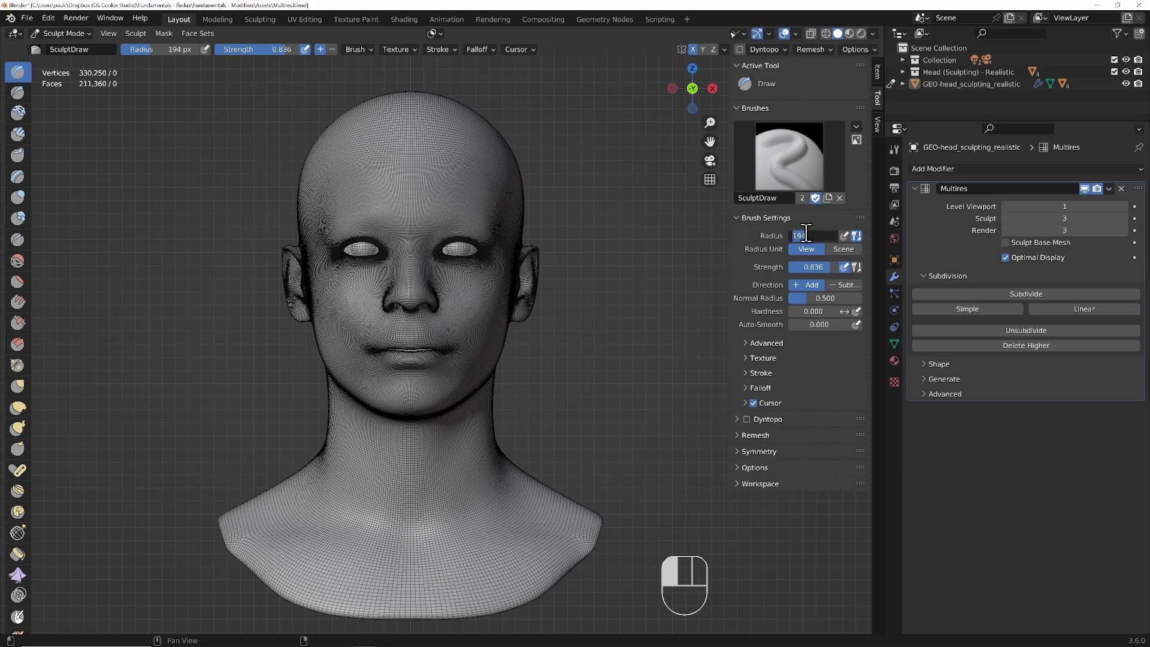
{"action": "type", "text": "50"}
{"action": "key", "text": "Return"}
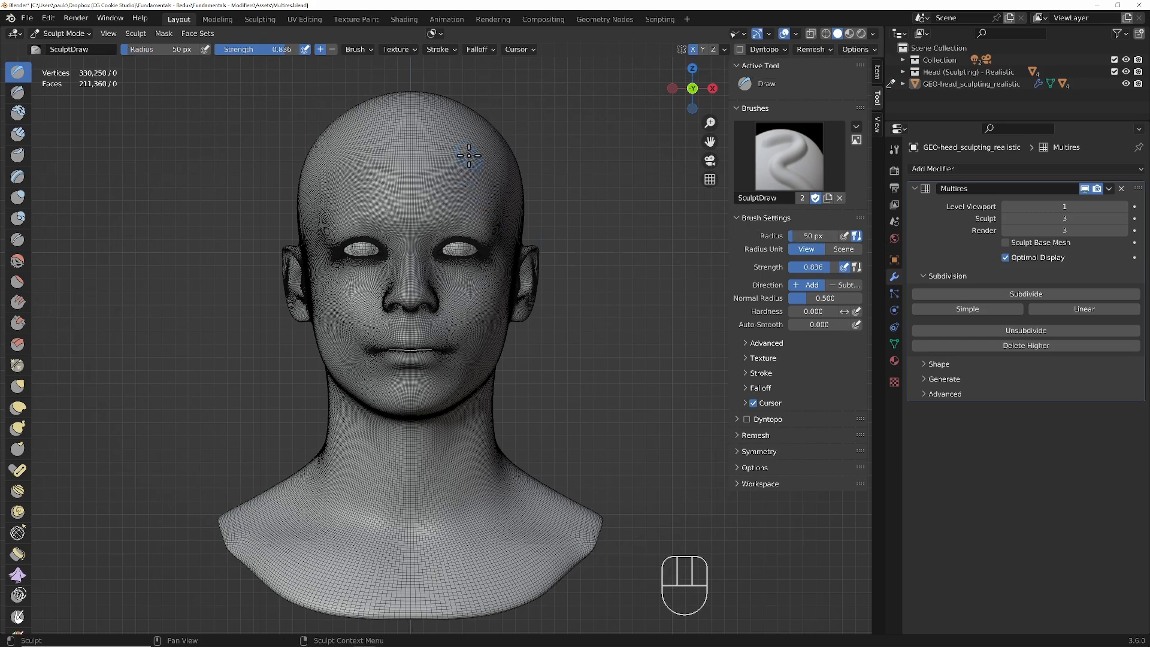
{"action": "mouse_move", "coordinate": [473, 153]}
{"action": "left_mouse_down"}
{"action": "mouse_move", "coordinate": [487, 139]}
{"action": "mouse_move", "coordinate": [478, 160]}
{"action": "left_mouse_up"}
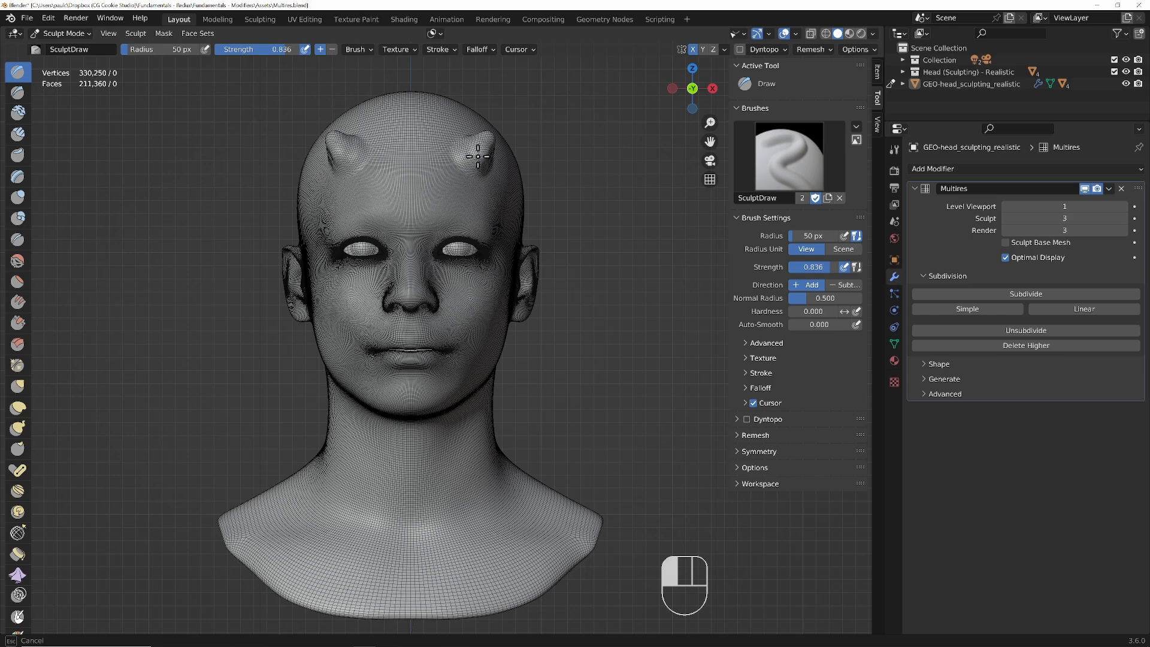
Compare the horned head in Object Mode with the Multires modifier's viewport display off and on
{"action": "key", "text": "ctrl+Tab"}
{"action": "left_click", "coordinate": [430, 184]}
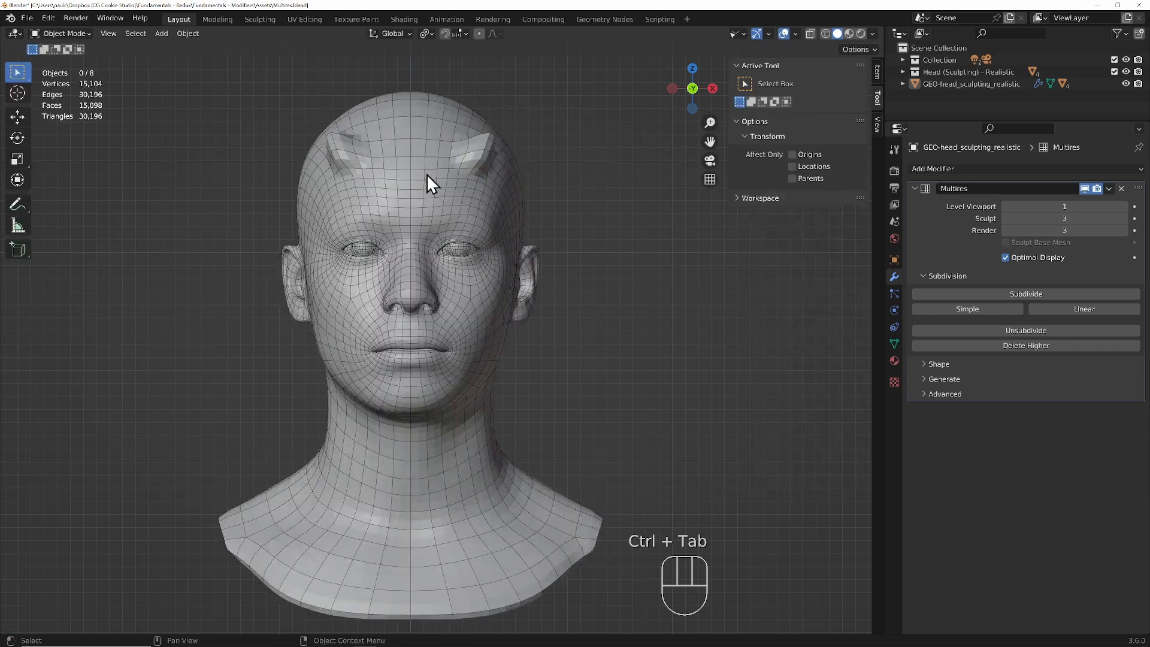
{"action": "middle_click_drag", "start_coordinate": [426, 173], "coordinate": [550, 223]}
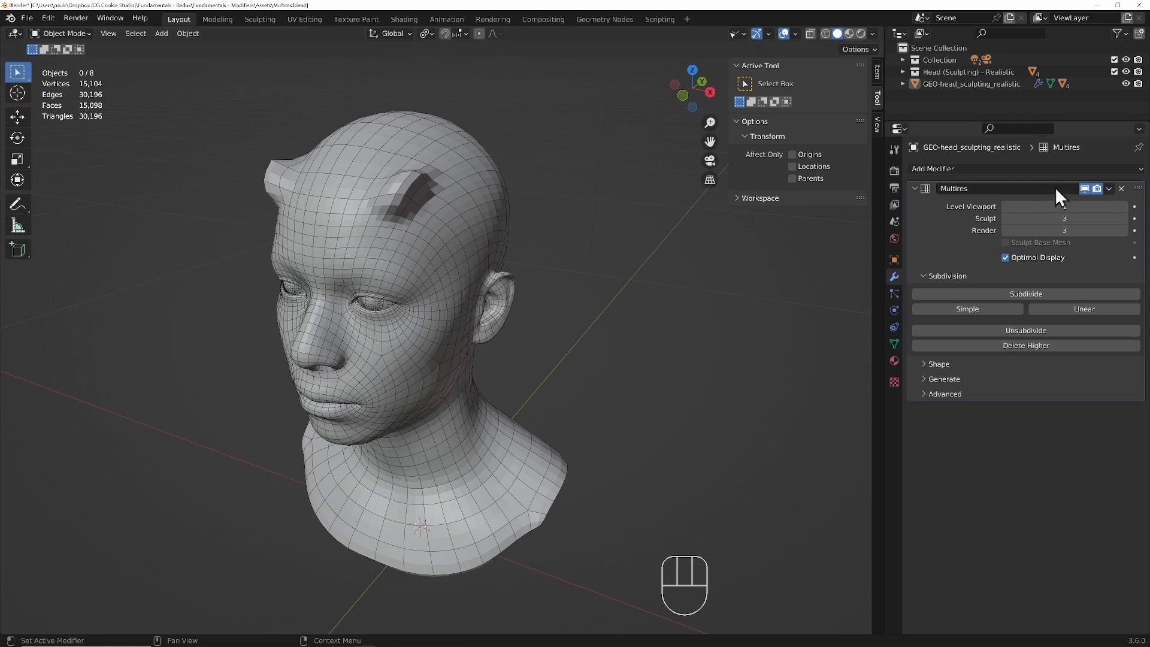
{"action": "left_click", "coordinate": [1084, 188]}
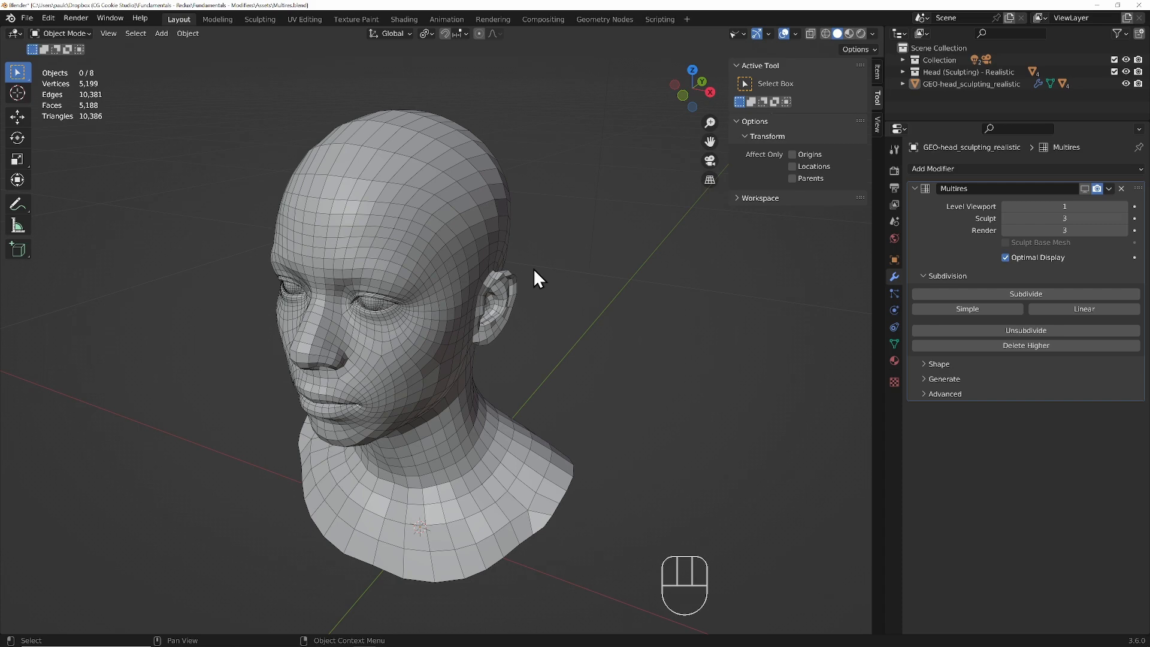
{"action": "left_click", "coordinate": [1086, 188]}
Enable Sculpt Base Mesh in Sculpt Mode and build up the brows using the Draw brush at 100 px radius and 0.900 strength
{"action": "key", "text": "ctrl+Tab"}
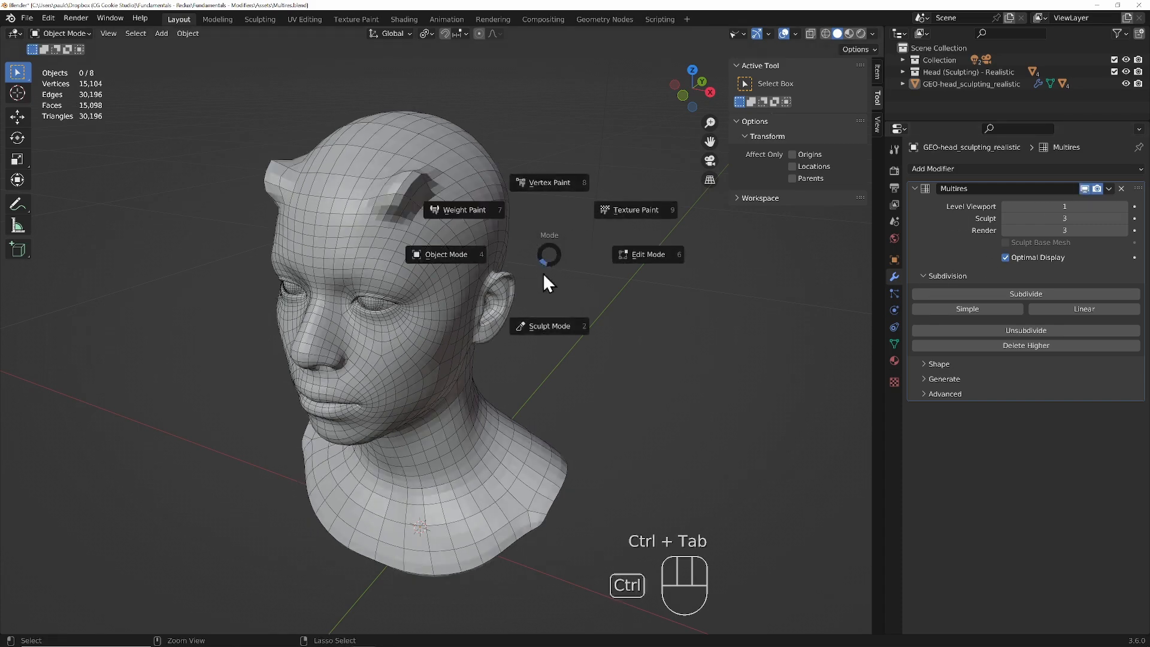
{"action": "left_click", "coordinate": [560, 326]}
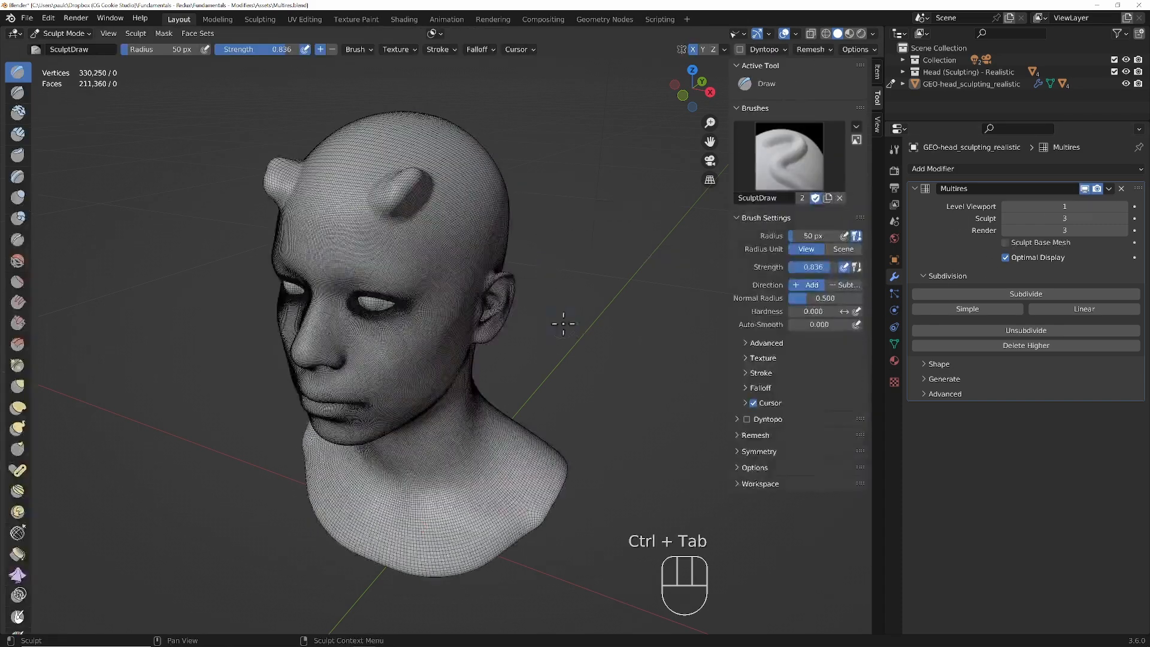
{"action": "left_click", "coordinate": [1005, 242]}
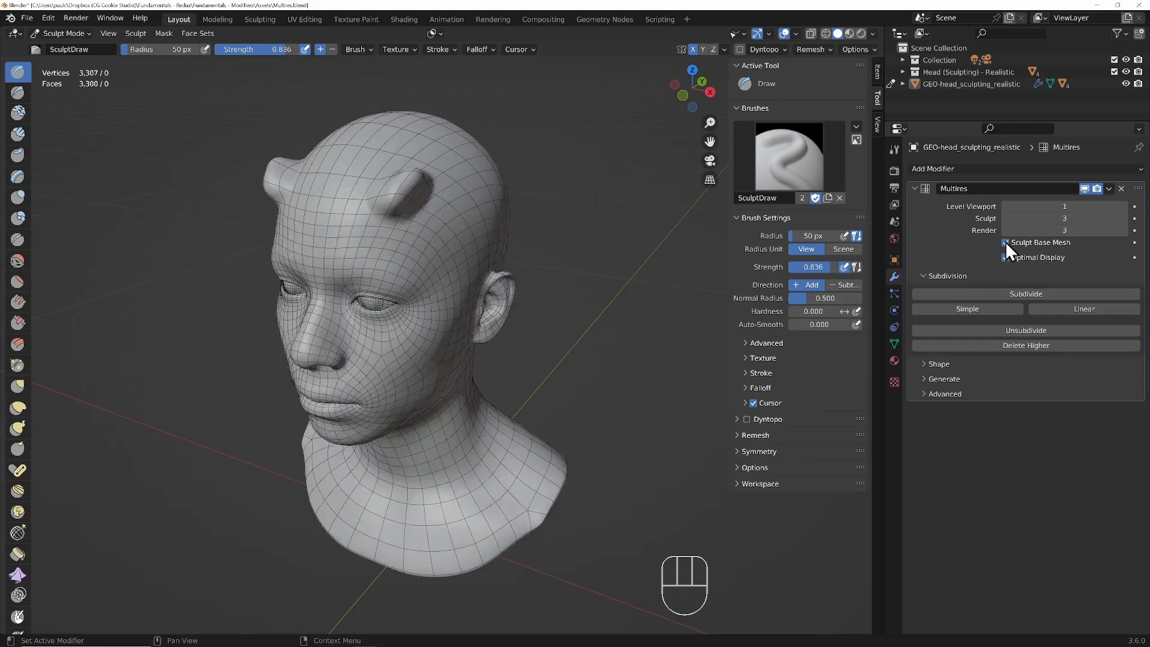
{"action": "key", "text": "KP_1"}
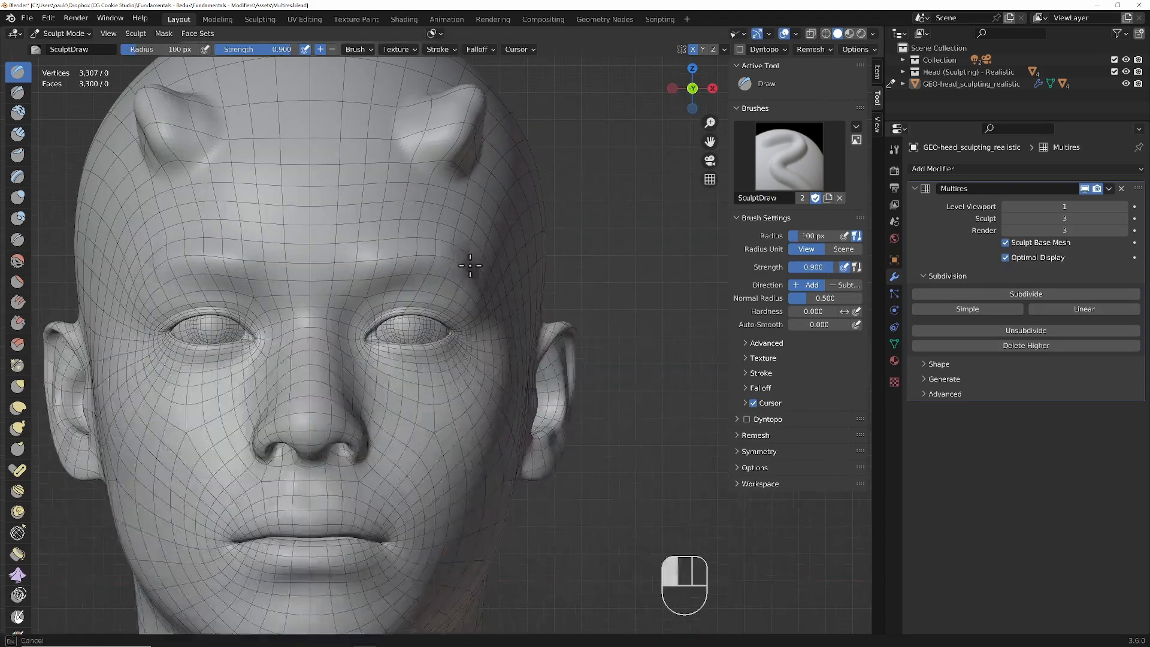
Hide the Multires modifier in the viewport and examine the raised brows on the base mesh from several angles
{"action": "left_click", "coordinate": [1085, 188]}
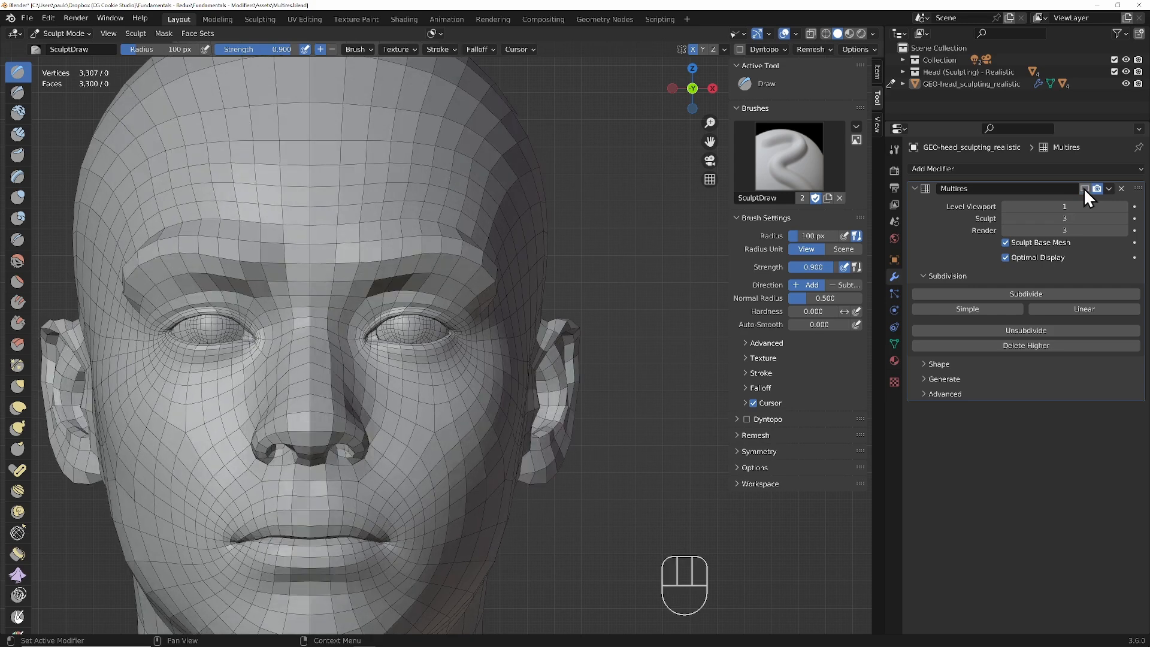
{"action": "middle_click_drag", "start_coordinate": [617, 284], "coordinate": [299, 314]}
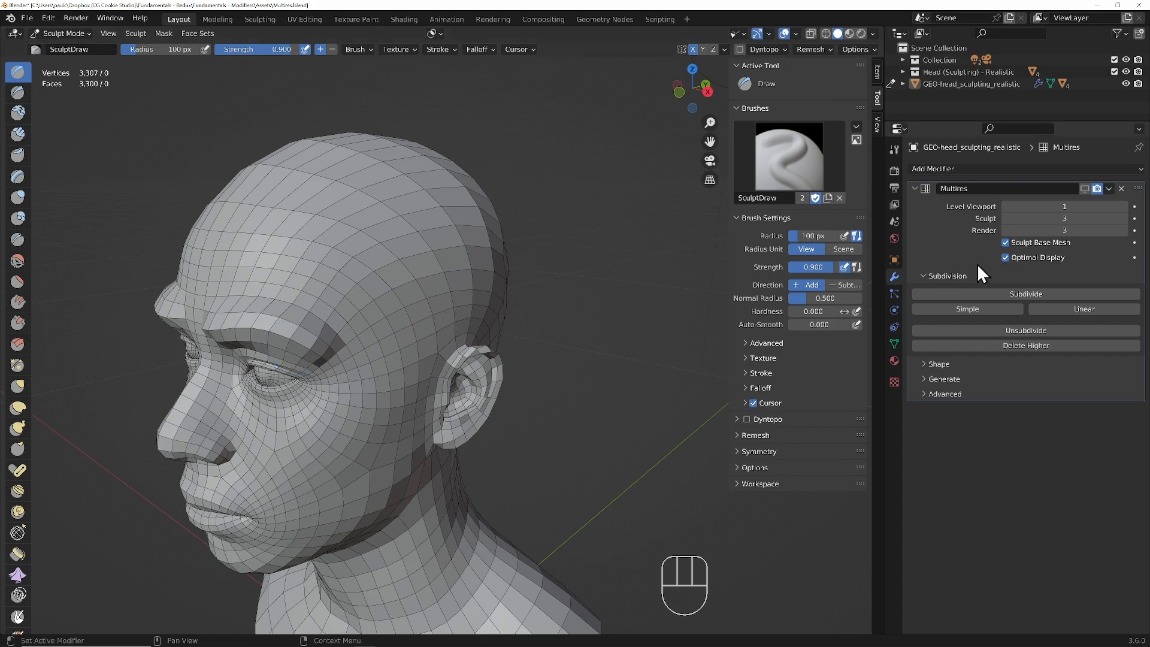
{"action": "middle_click_drag", "start_coordinate": [506, 363], "coordinate": [538, 347]}
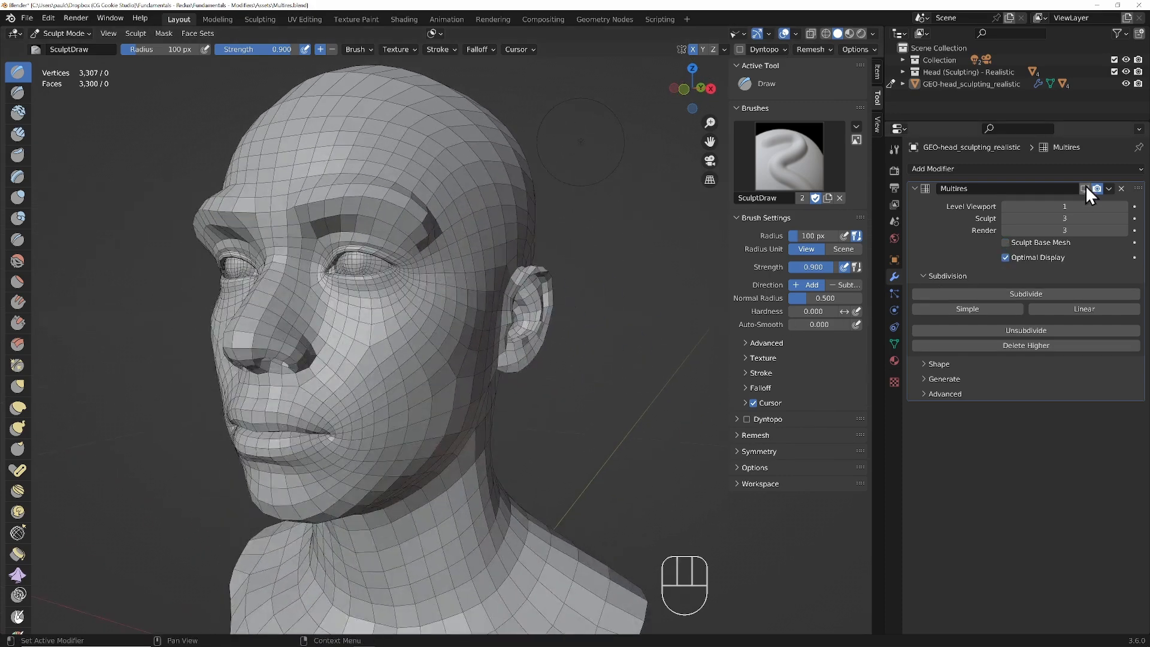
Lower the Multires sculpt level to 2 and try to delete the higher subdivision levels
{"action": "left_click", "coordinate": [1005, 218]}
{"action": "left_click", "coordinate": [1006, 231]}
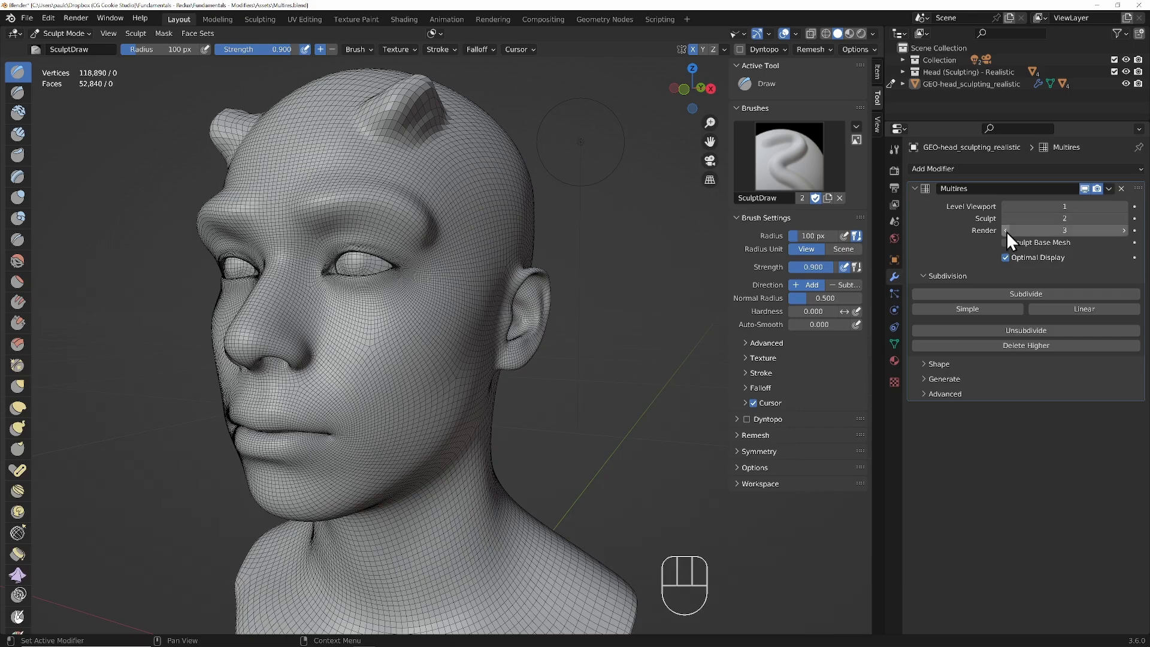
{"action": "left_click", "coordinate": [1021, 346]}
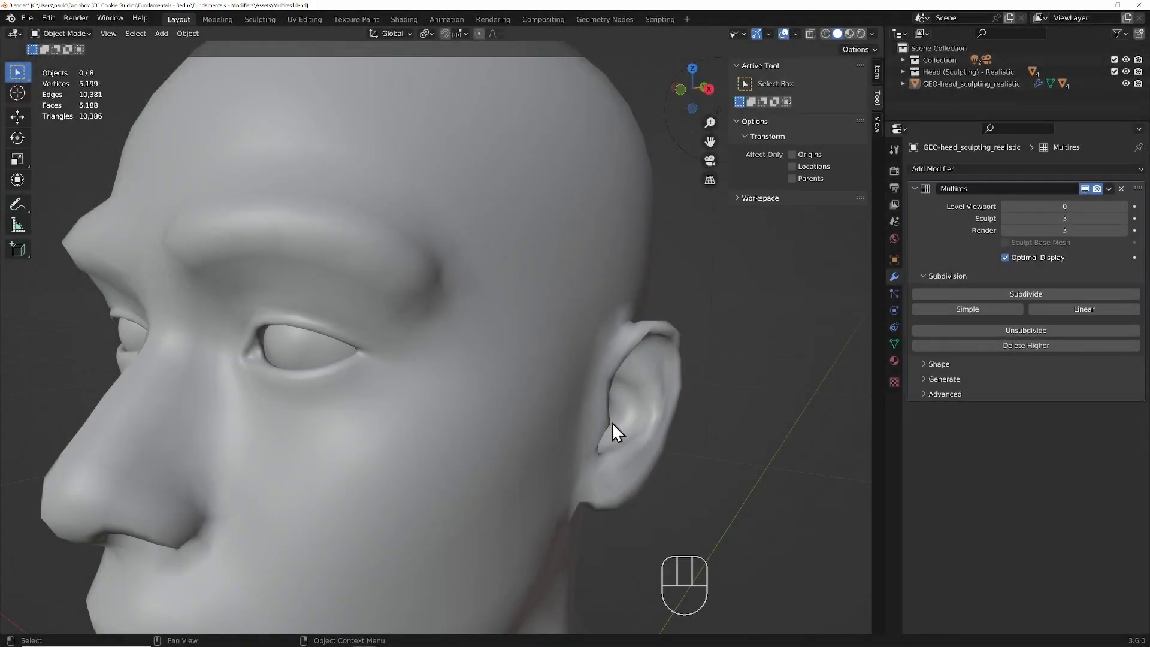
Raise the head's Multires viewport level by one
{"action": "left_click", "coordinate": [1124, 206]}
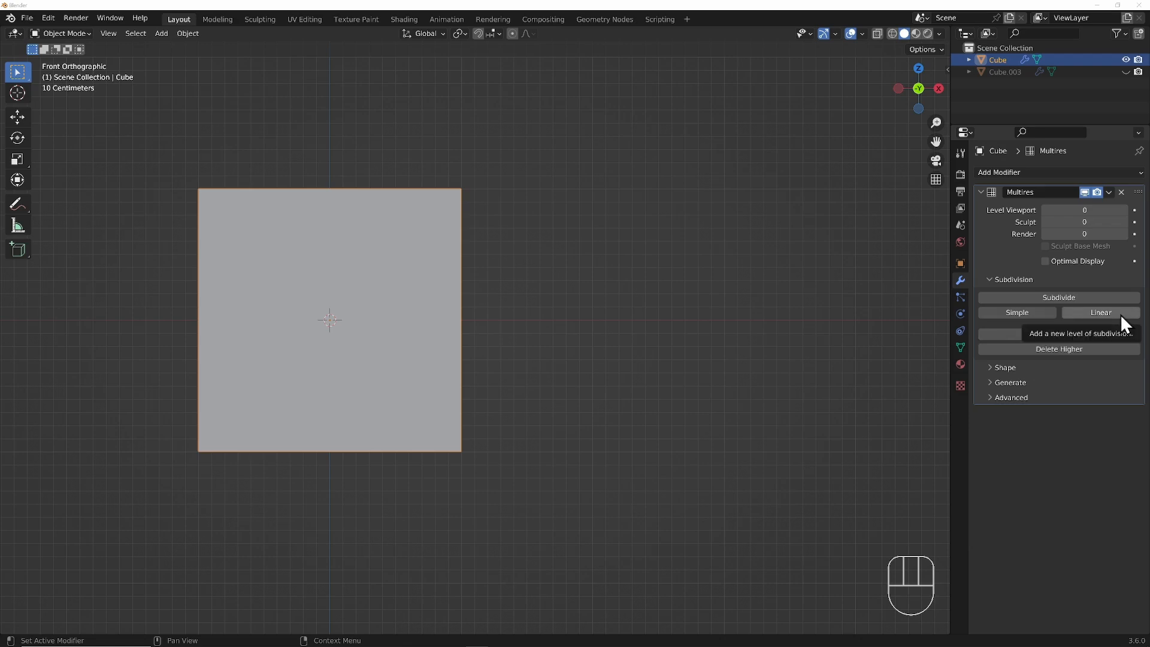
Subdivide the cube's Multires modifier once and duplicate the cube twice along the global X axis at 3 m spacing
{"action": "left_click", "coordinate": [1113, 297]}
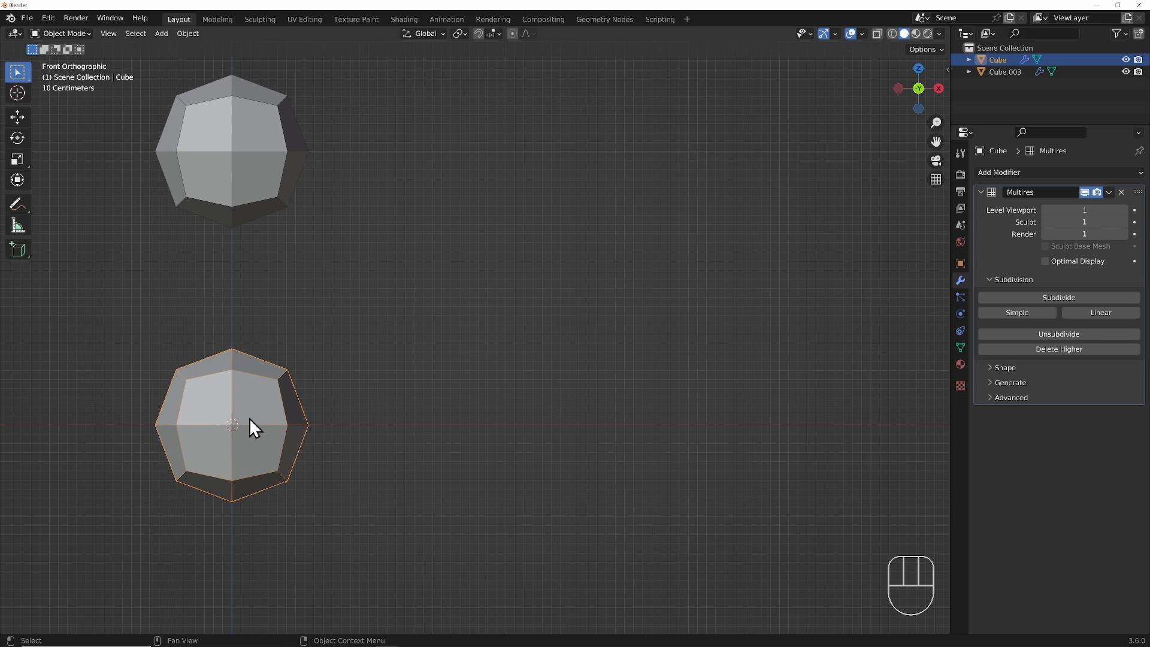
{"action": "key", "text": "shift+d"}
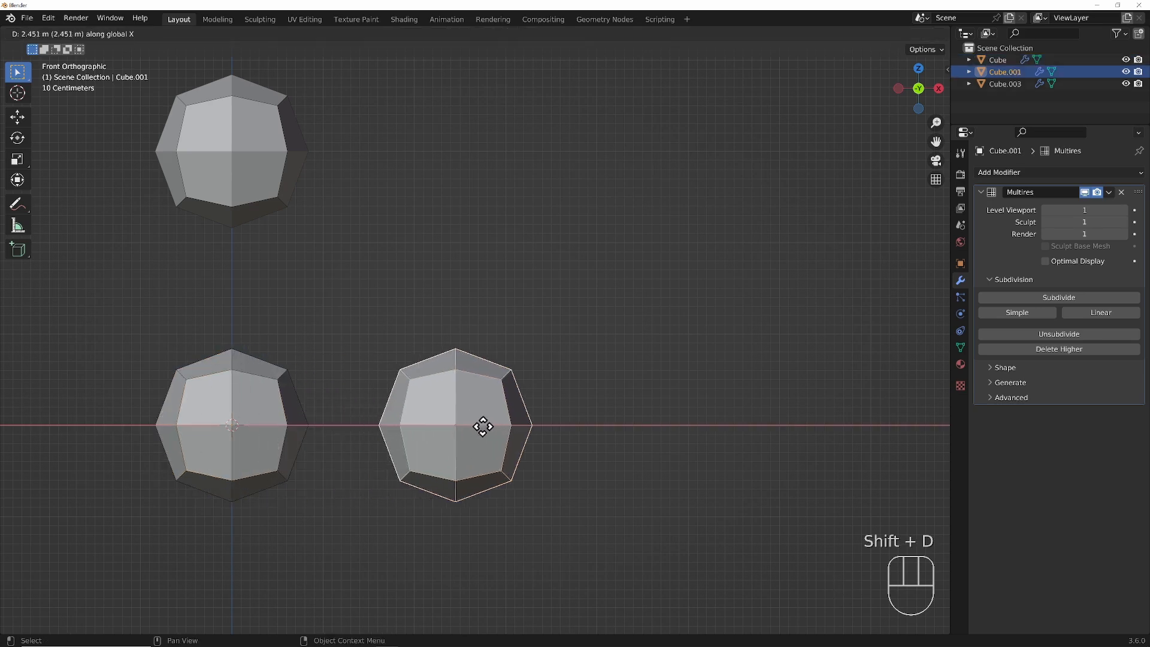
{"action": "left_click", "coordinate": [521, 426]}
{"action": "key", "text": "shift+d"}
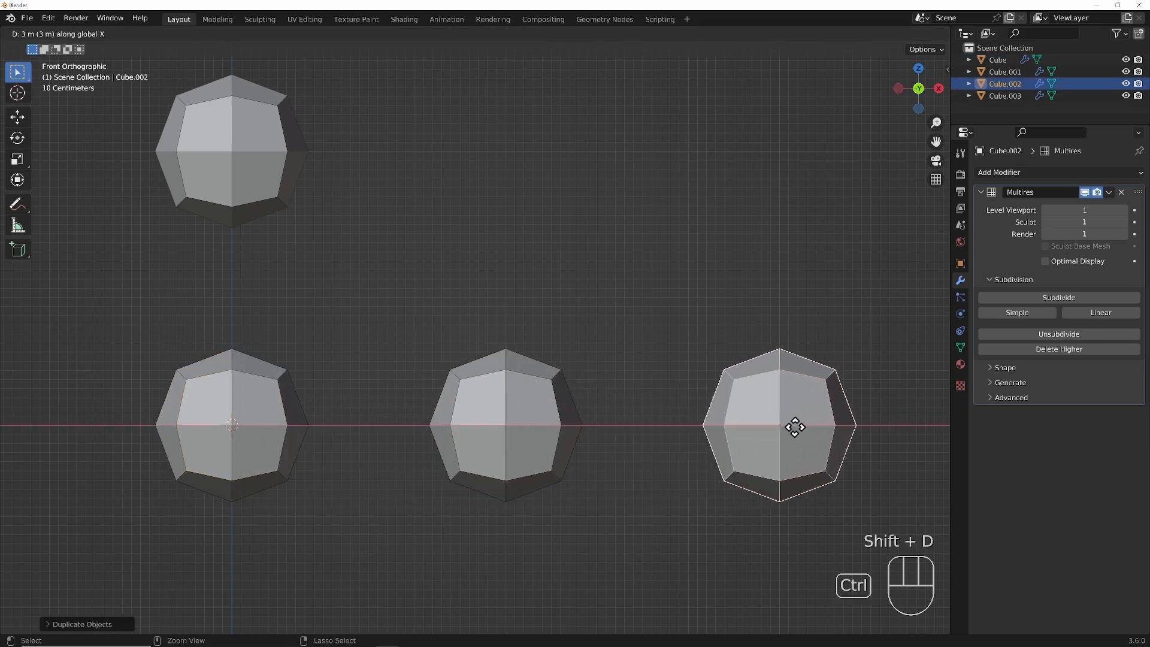
{"action": "left_click", "coordinate": [796, 427], "text": "ctrl"}
Add a Simple subdivision level to the middle cube and a Linear subdivision level to the rightmost cube
{"action": "left_click", "coordinate": [556, 450]}
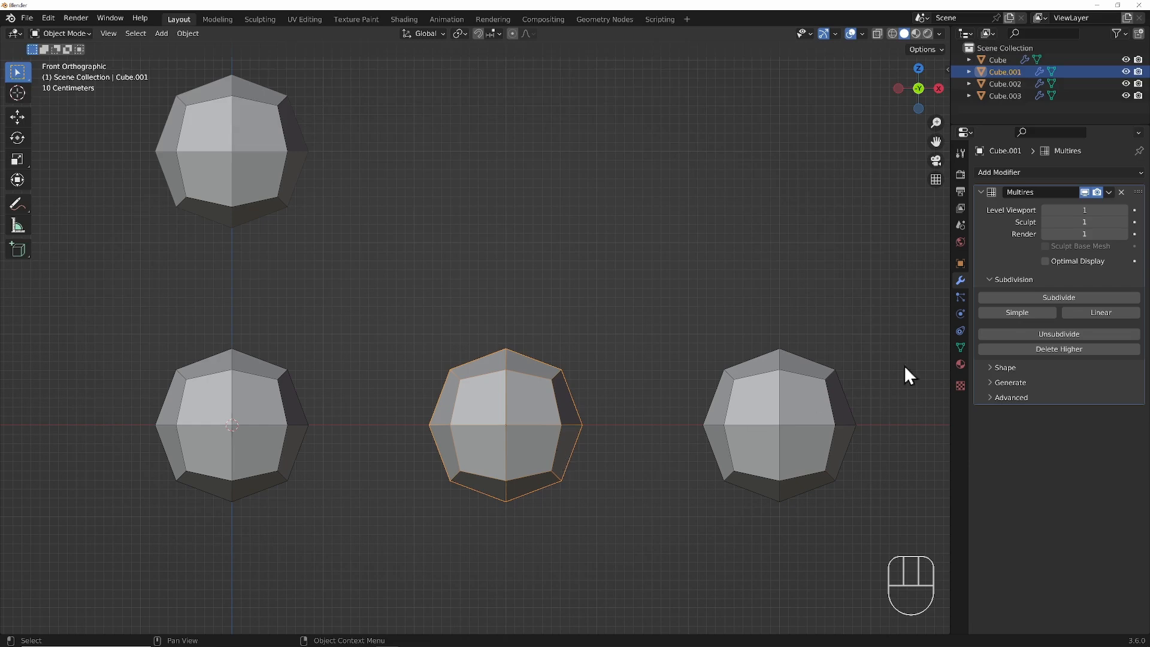
{"action": "left_click", "coordinate": [1016, 312]}
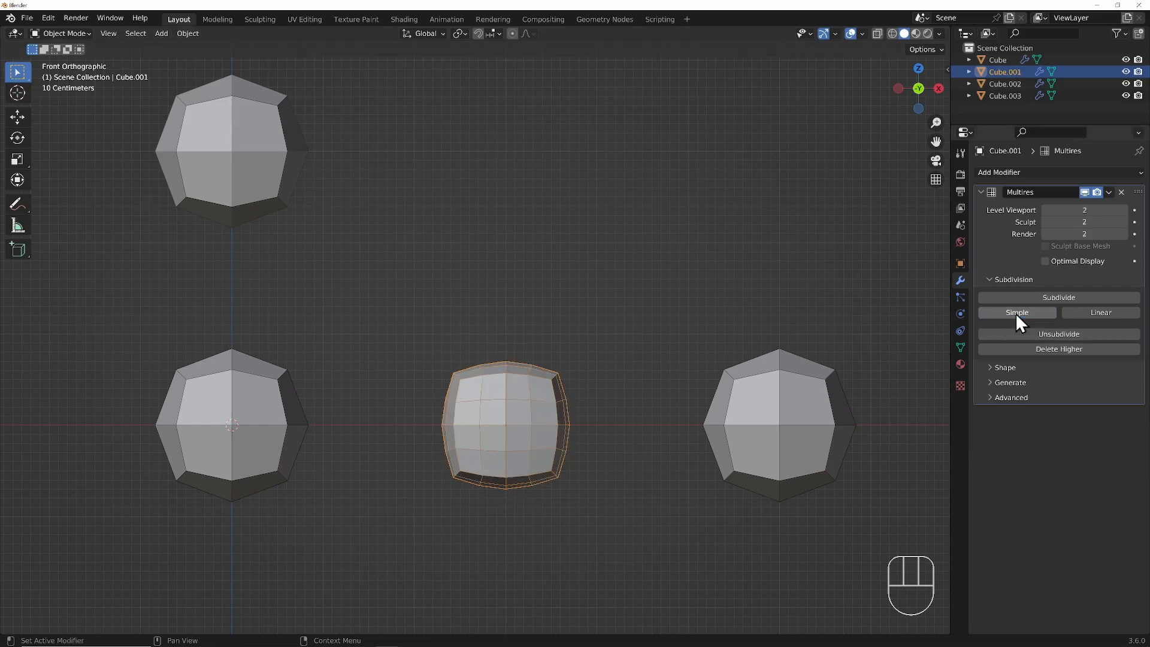
{"action": "left_click", "coordinate": [828, 391]}
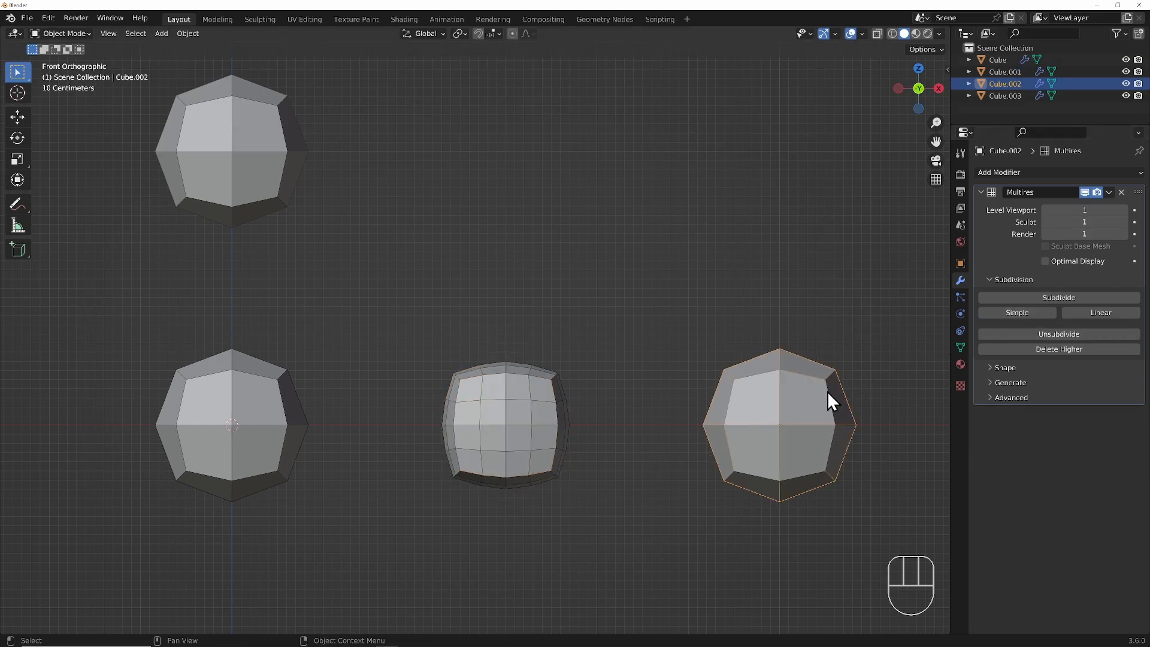
{"action": "left_click", "coordinate": [1099, 314]}
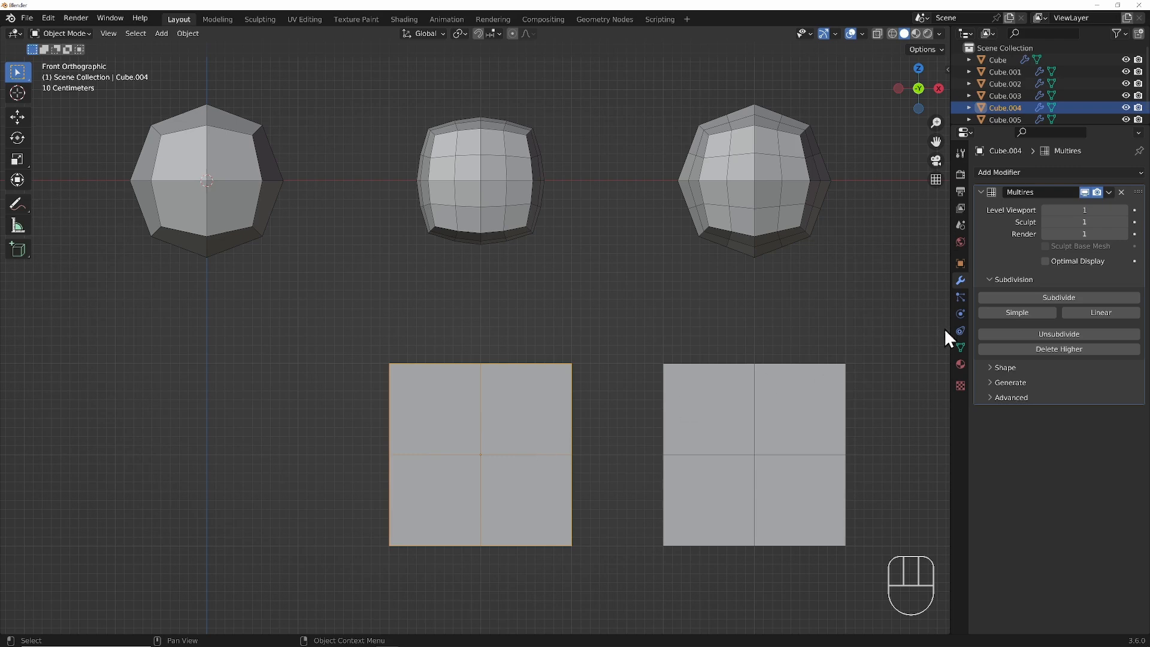
Add one level with the Subdivide option to each of the two flat-faced cubes in the lower row
{"action": "left_click", "coordinate": [1026, 296]}
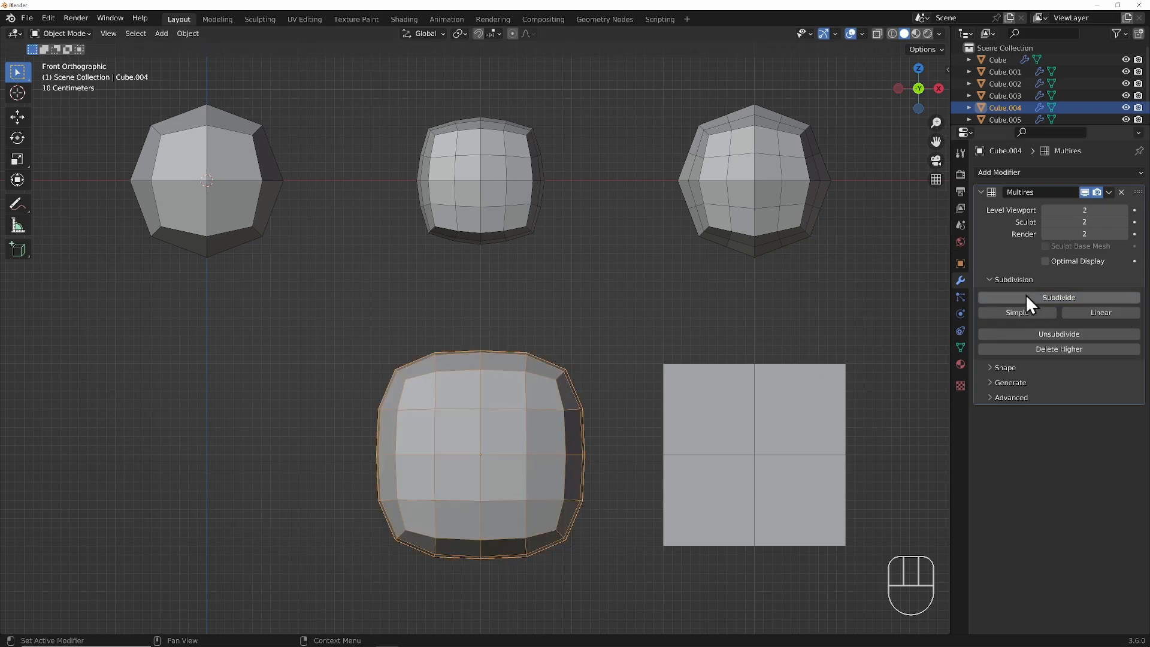
{"action": "left_click", "coordinate": [810, 389]}
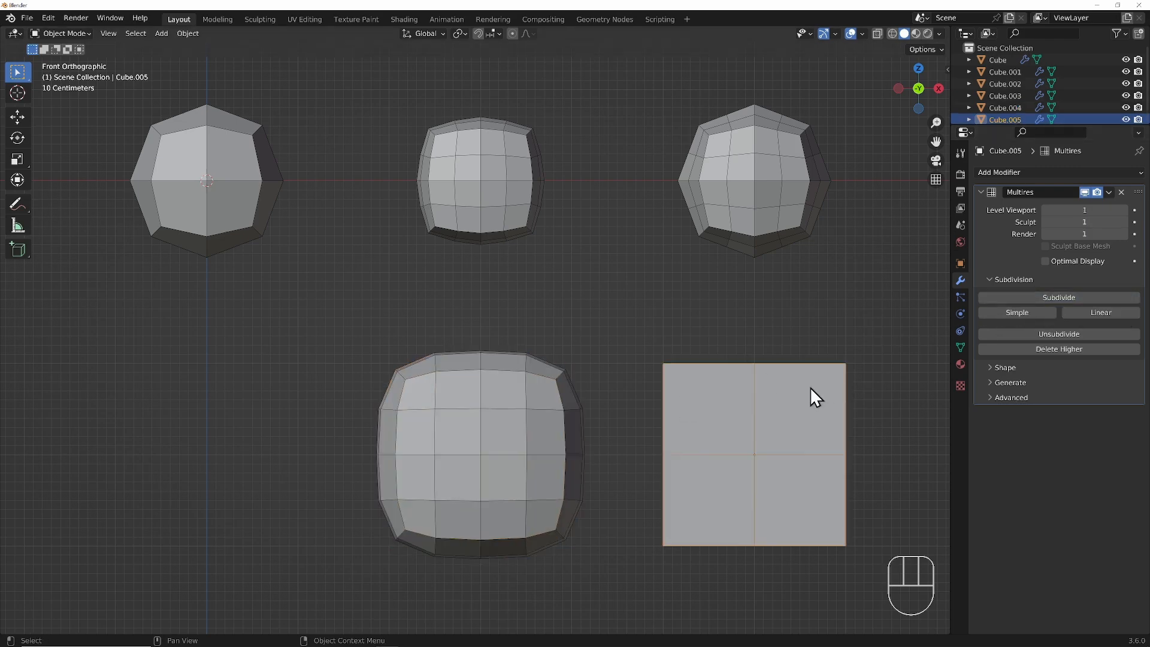
{"action": "left_click", "coordinate": [1025, 299]}
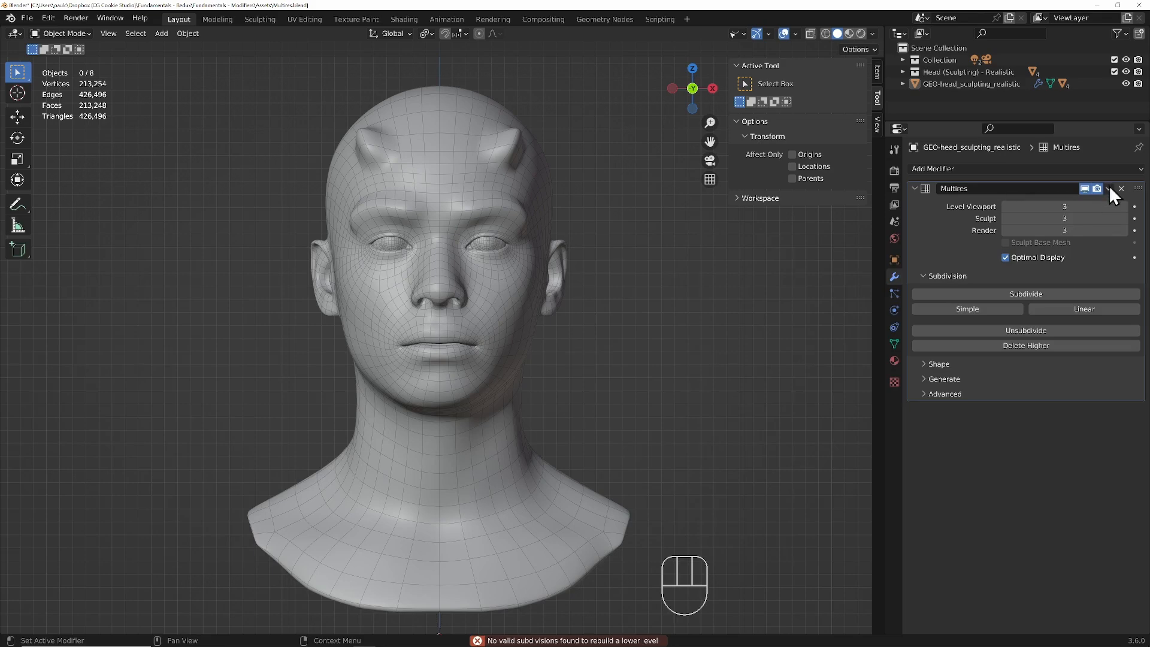
Apply the Multires modifier on the horned head
{"action": "left_click", "coordinate": [1108, 188]}
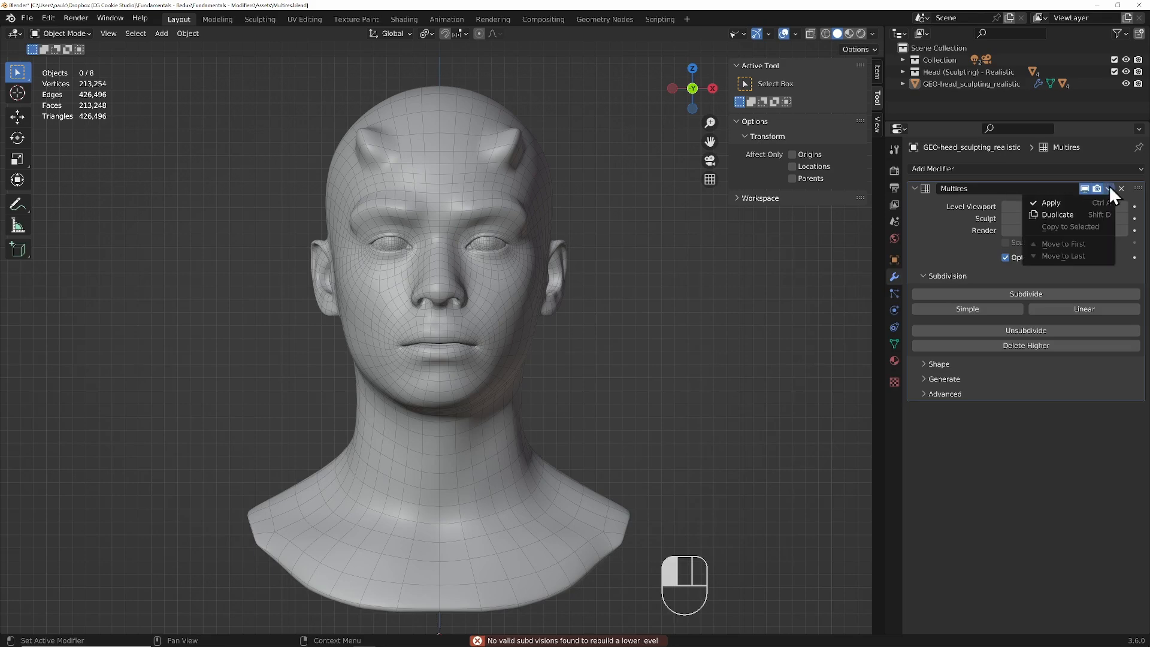
{"action": "left_click", "coordinate": [1077, 204]}
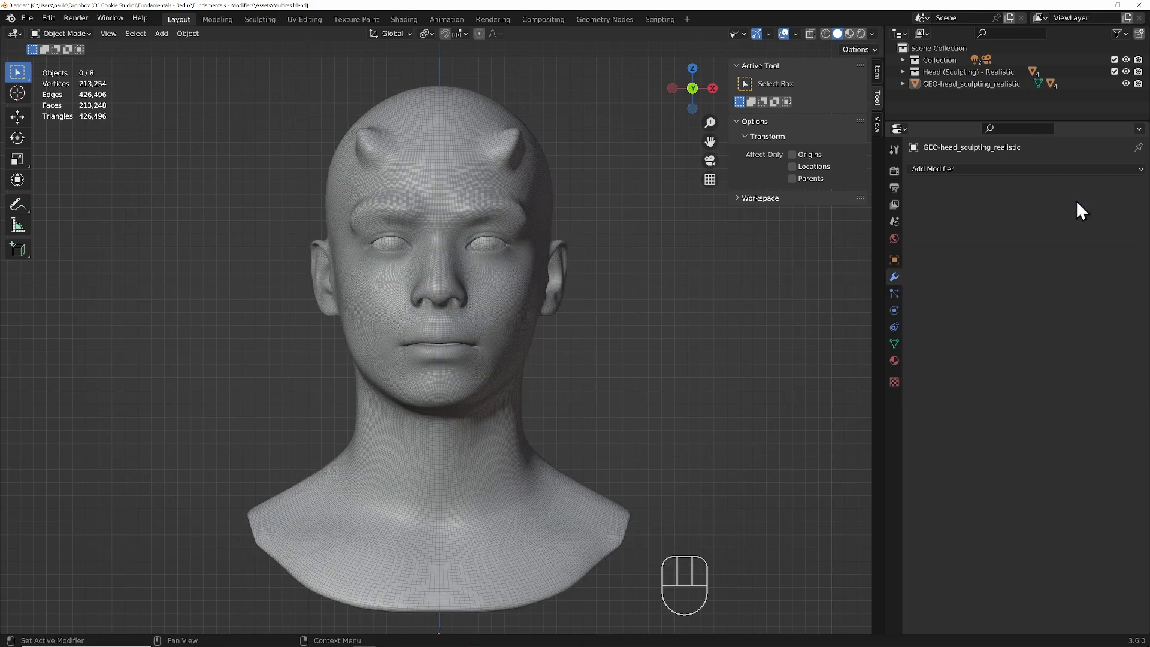
Add a new Multiresolution modifier to the horned head and rebuild its lower subdivision levels with Unsubdivide
{"action": "left_click", "coordinate": [1071, 168]}
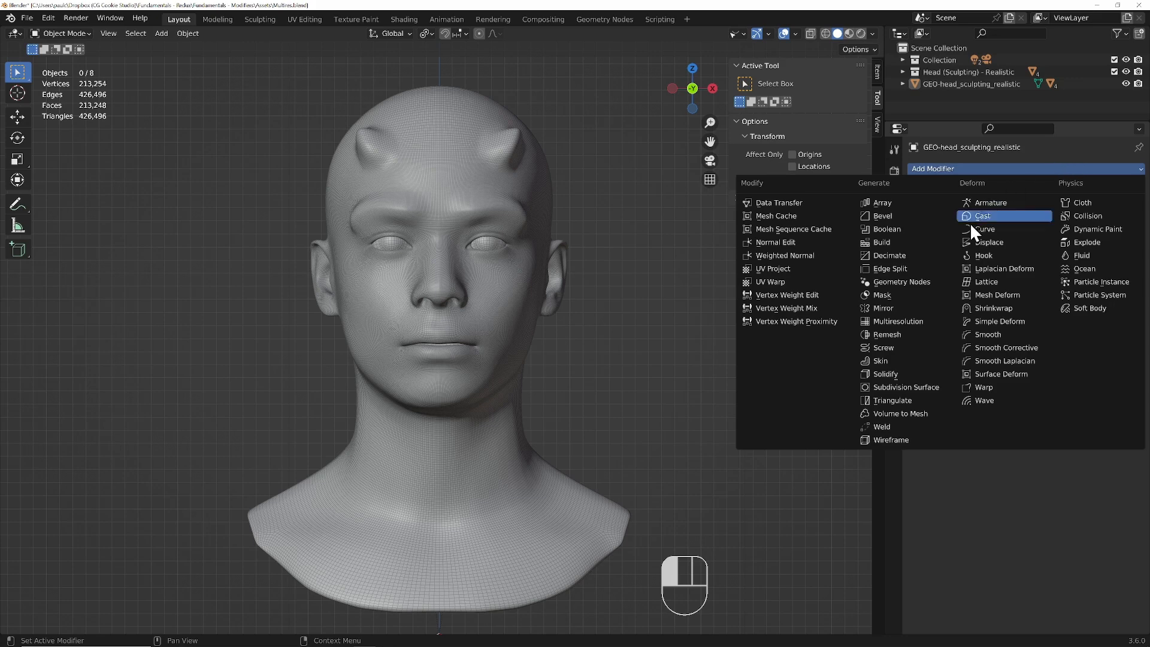
{"action": "left_click", "coordinate": [926, 321]}
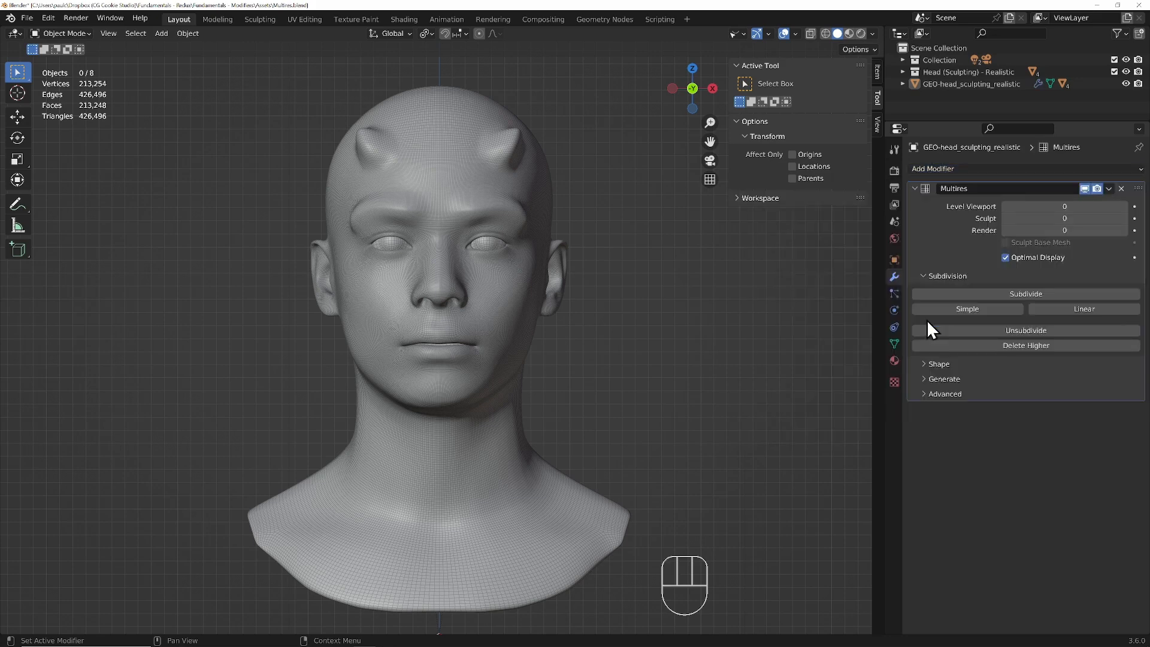
{"action": "left_click", "coordinate": [1042, 332]}
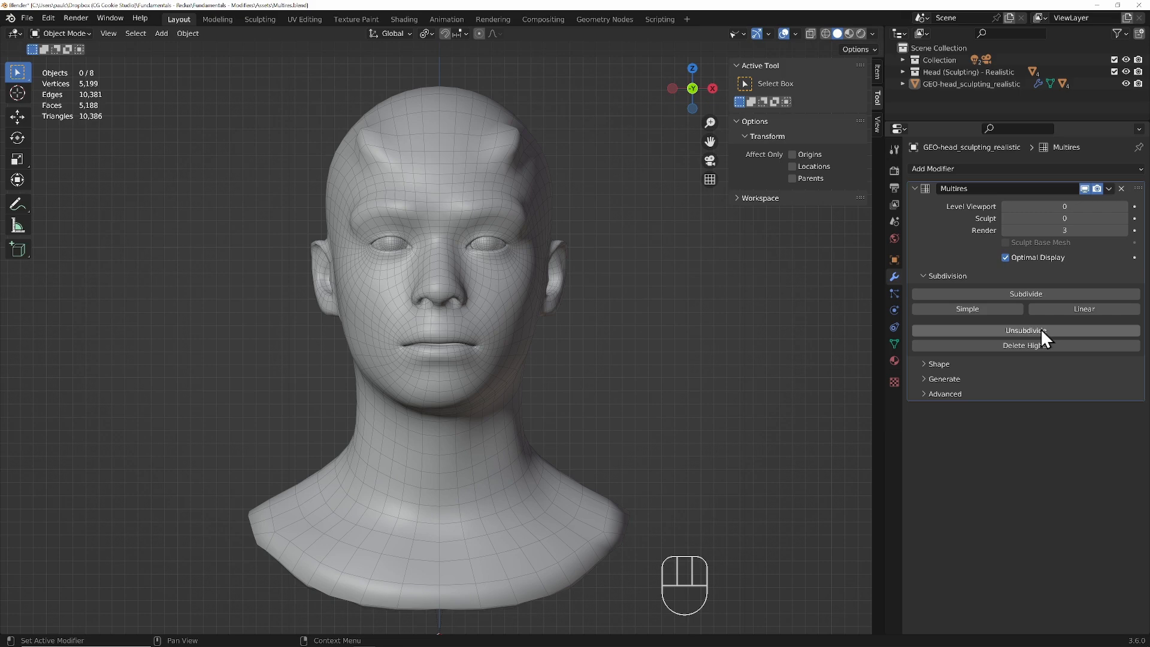
{"action": "left_click", "coordinate": [1041, 331]}
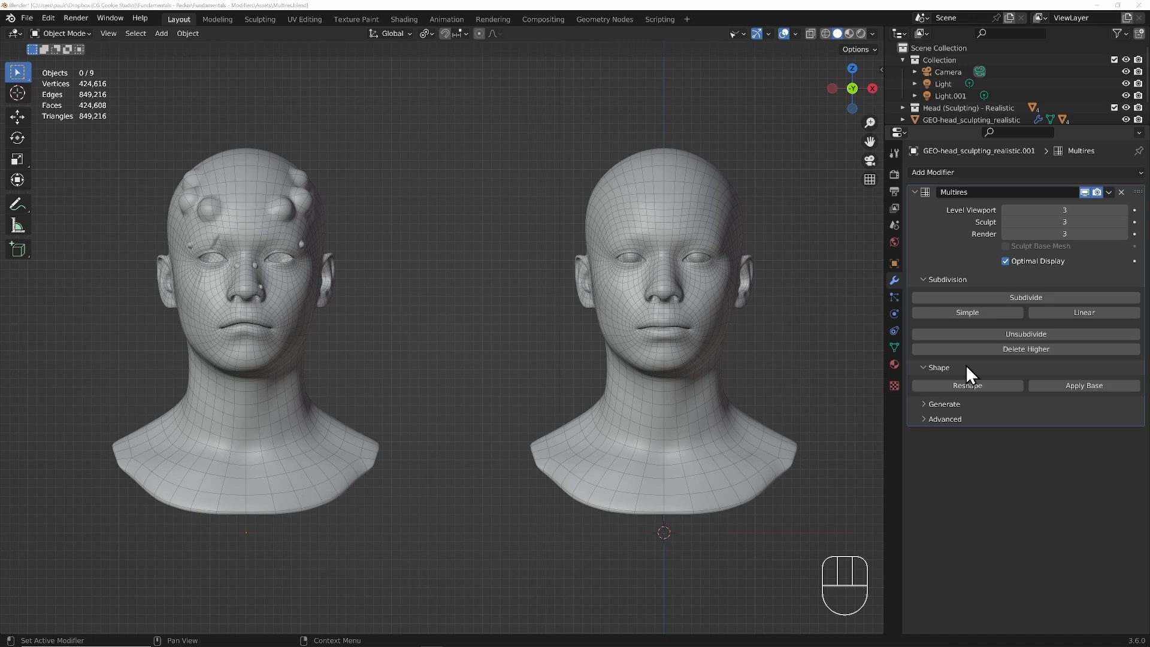
Reshape the smooth head's Multires modifier from the sculpted head with the forehead bumps
{"action": "left_click", "coordinate": [314, 302]}
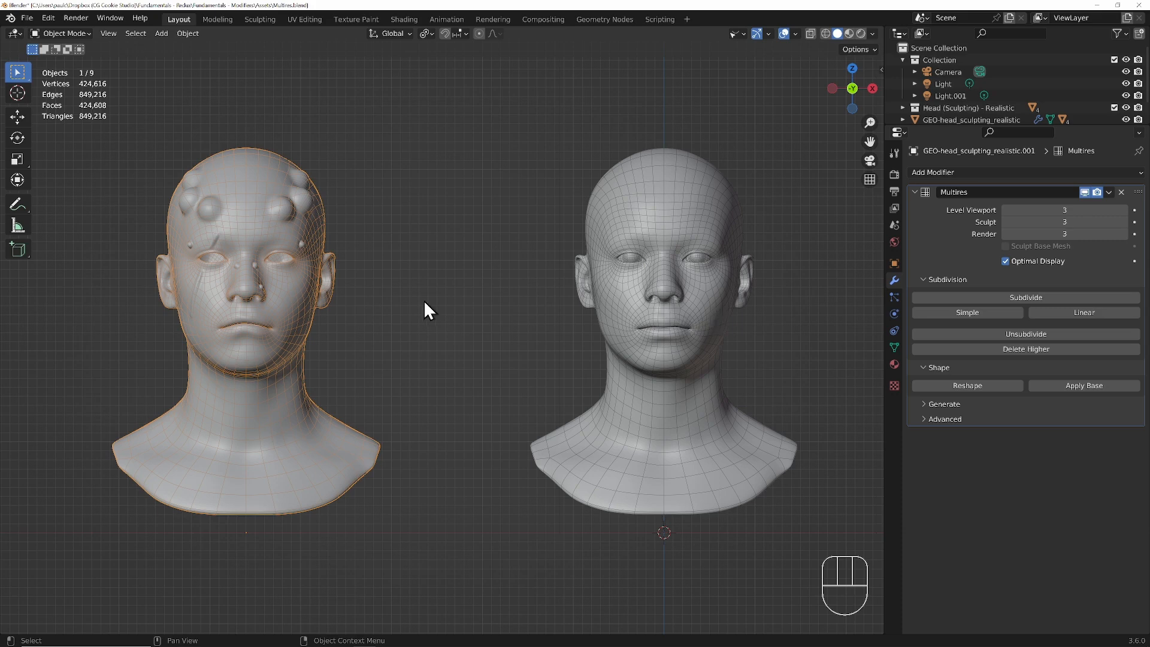
{"action": "left_click", "coordinate": [719, 319], "text": "shift"}
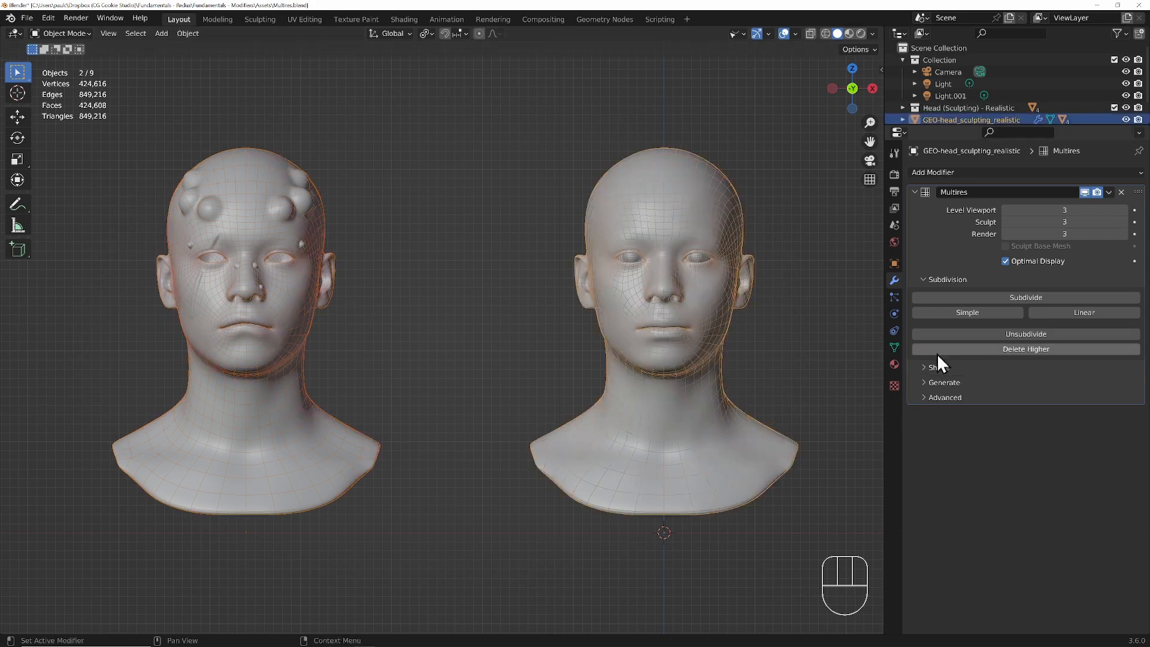
{"action": "left_click", "coordinate": [923, 367]}
{"action": "left_click", "coordinate": [1001, 385]}
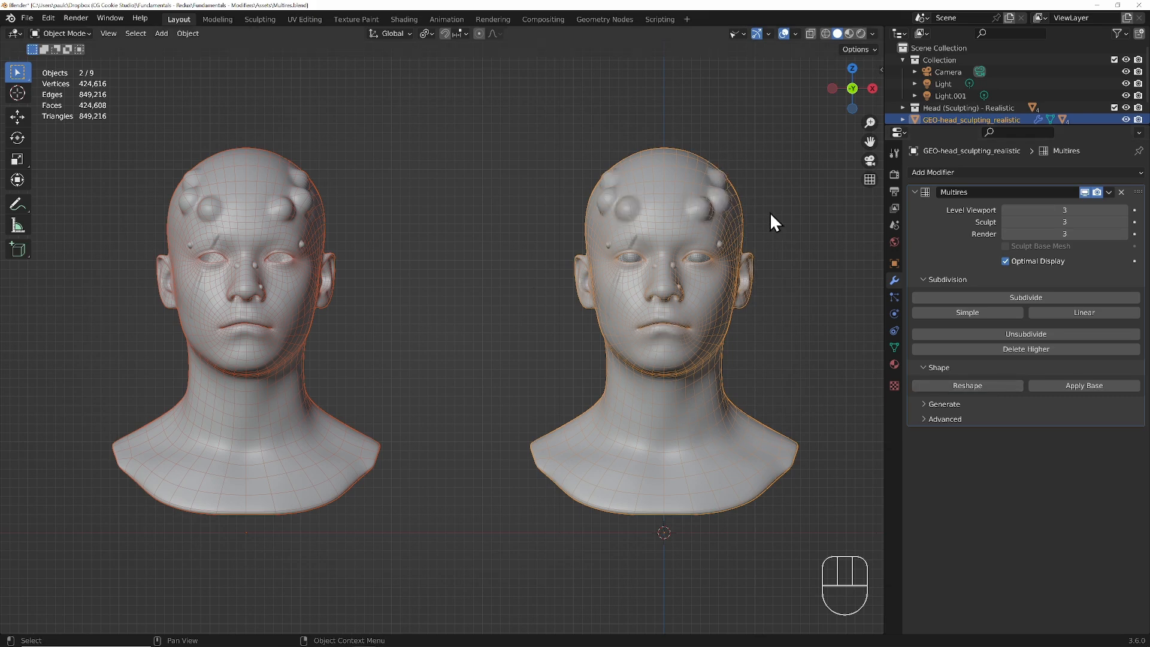
Use Apply Base on the reshaped head and compare its base mesh with the other head's in Edit Mode
{"action": "left_click", "coordinate": [695, 376]}
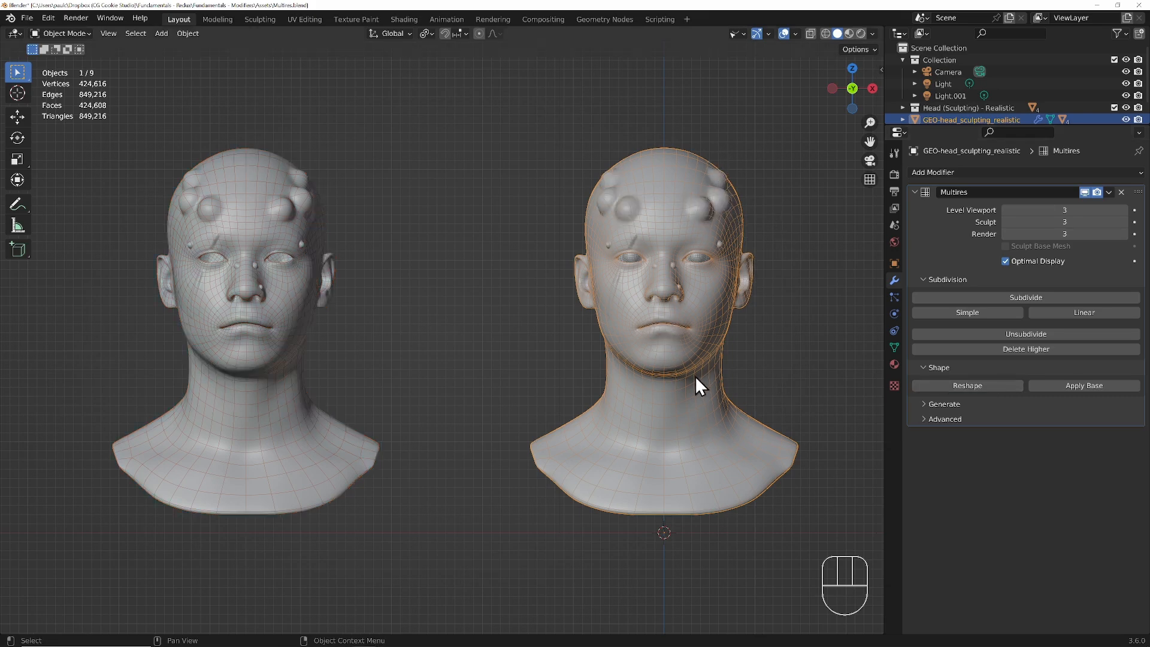
{"action": "left_click", "coordinate": [1084, 387]}
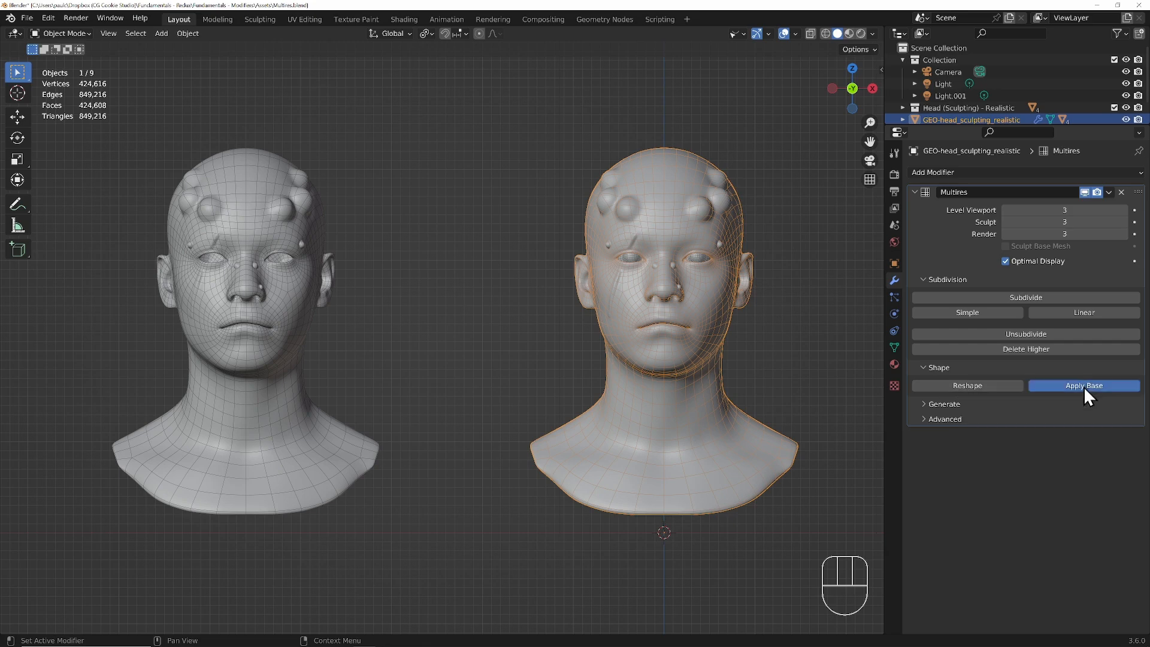
{"action": "key", "text": "Tab"}
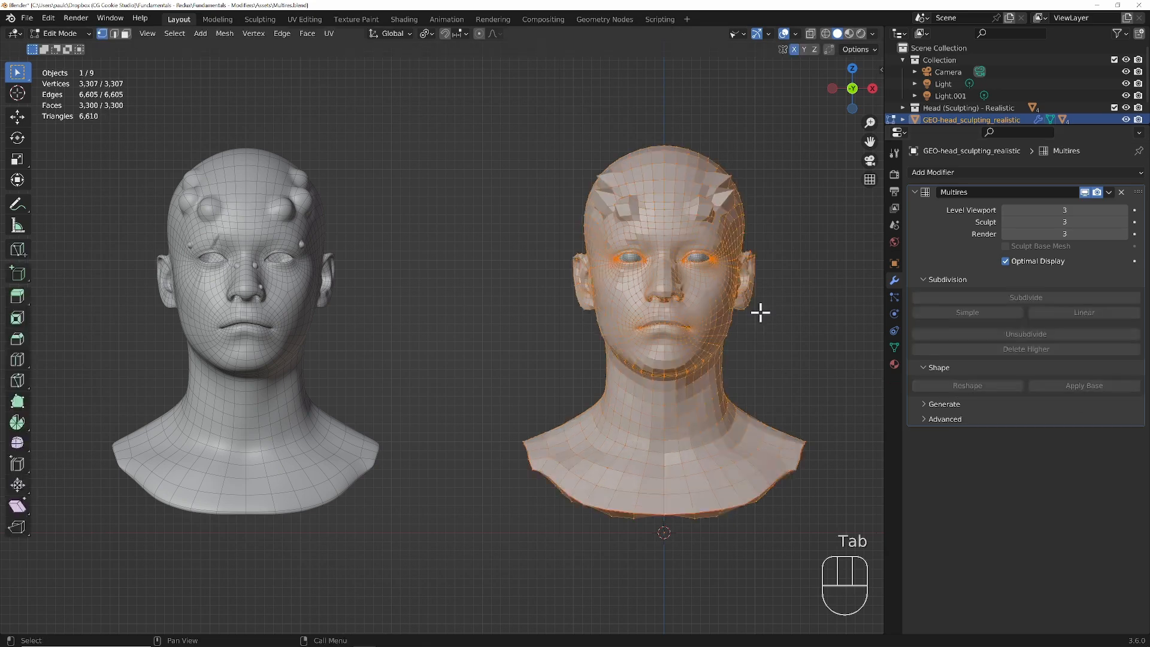
{"action": "middle_click_drag", "start_coordinate": [836, 295], "coordinate": [721, 310]}
{"action": "scroll", "coordinate": [721, 310], "scroll_direction": "down", "scroll_amount": 2}
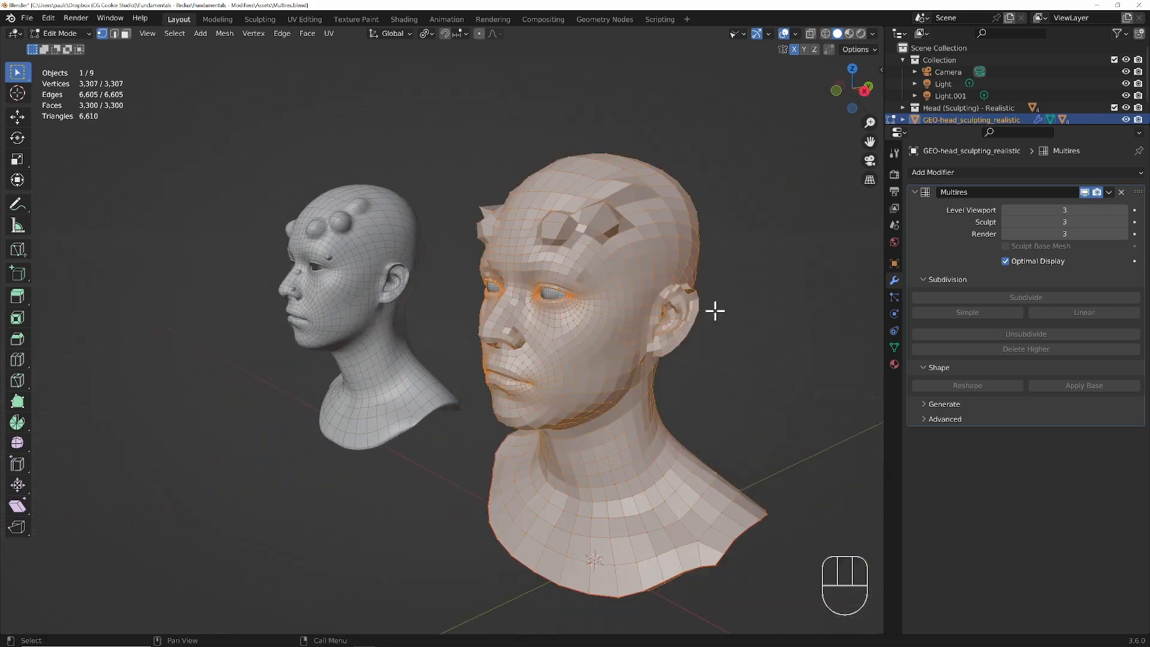
{"action": "key", "text": "Tab"}
{"action": "left_click", "coordinate": [375, 340]}
{"action": "key", "text": "Tab"}
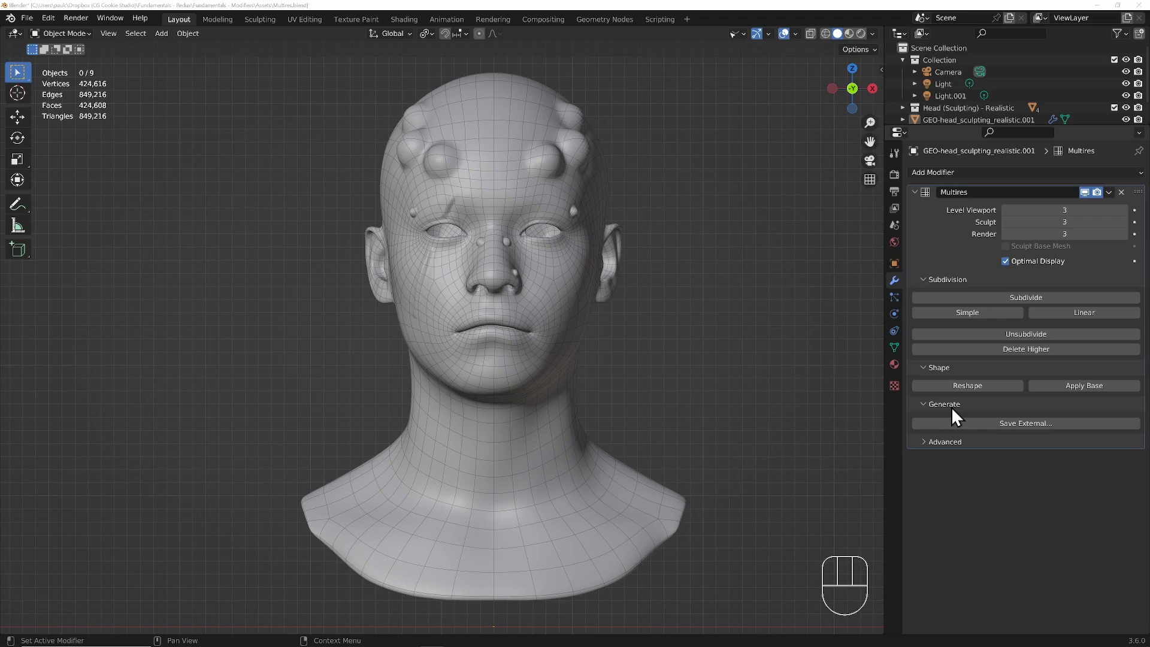
{"action": "left_click", "coordinate": [1084, 193]}
{"action": "left_click", "coordinate": [1084, 193]}
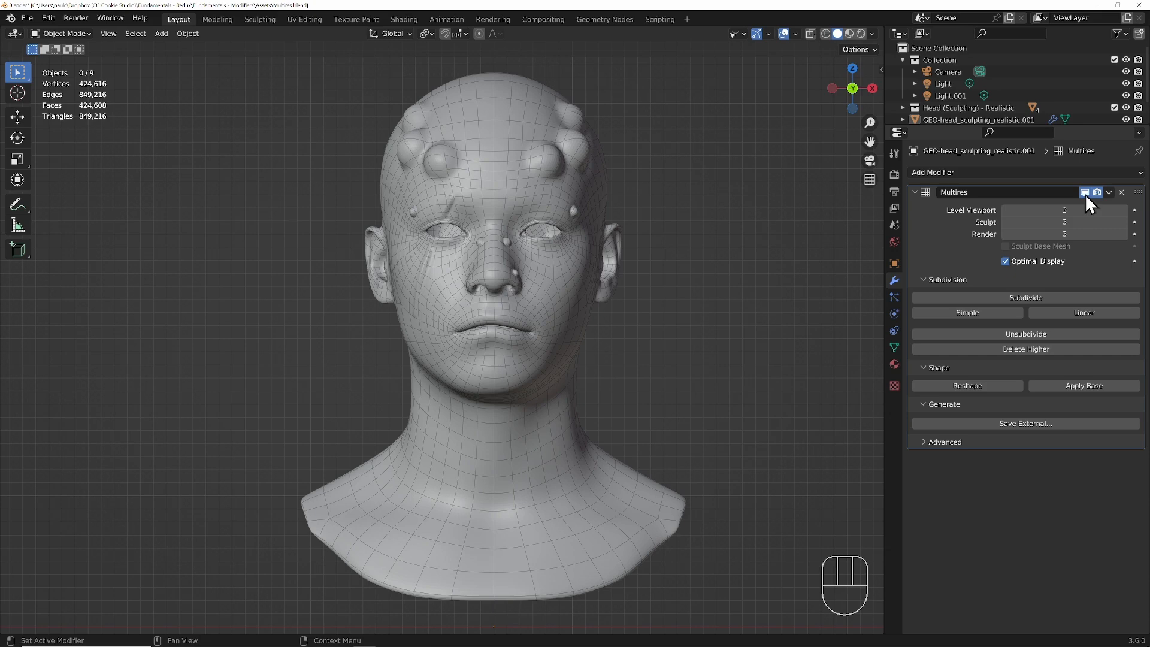
Save the head's Multires displacements to an external file named GEO_HeadSculpt.btx in the Assets folder
{"action": "left_click", "coordinate": [986, 423]}
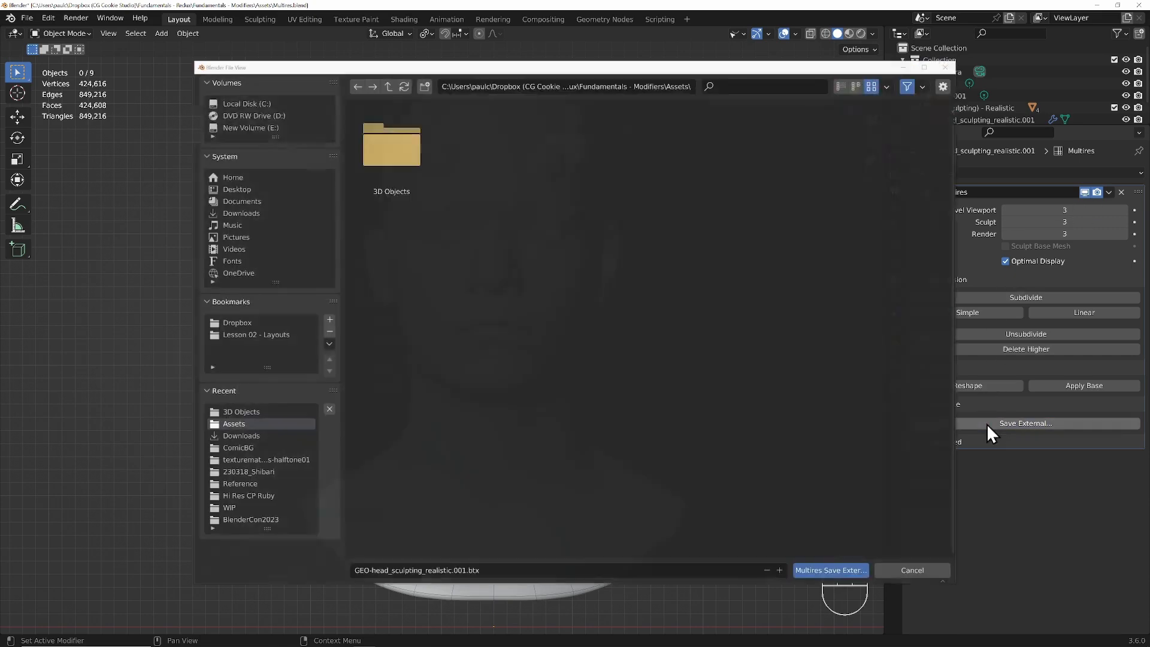
{"action": "left_click", "coordinate": [465, 573]}
{"action": "left_click", "coordinate": [466, 571]}
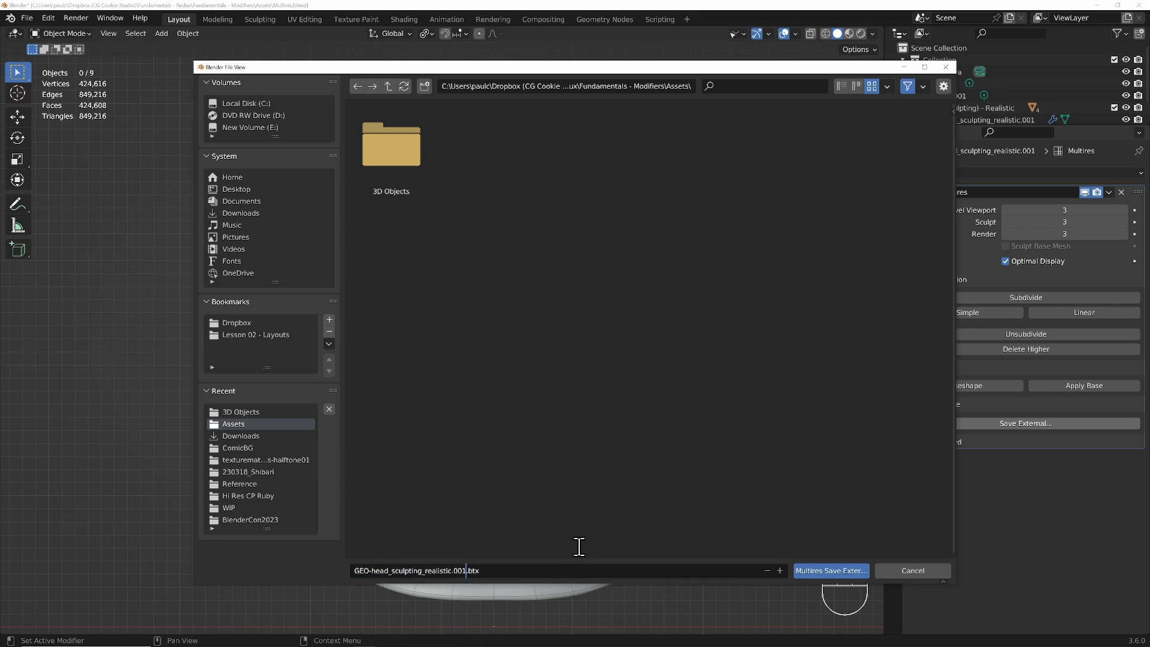
{"action": "key", "text": "BackSpace"}
{"action": "key", "text": "BackSpace"}
{"action": "key", "text": "BackSpace"}
{"action": "key", "text": "BackSpace"}
{"action": "key", "text": "BackSpace"}
{"action": "key", "text": "BackSpace"}
{"action": "key", "text": "BackSpace"}
{"action": "key", "text": "BackSpace"}
{"action": "key", "text": "BackSpace"}
{"action": "key", "text": "BackSpace"}
{"action": "key", "text": "BackSpace"}
{"action": "key", "text": "BackSpace"}
{"action": "key", "text": "BackSpace"}
{"action": "key", "text": "BackSpace"}
{"action": "key", "text": "BackSpace"}
{"action": "key", "text": "BackSpace"}
{"action": "key", "text": "BackSpace"}
{"action": "key", "text": "BackSpace"}
{"action": "key", "text": "BackSpace"}
{"action": "key", "text": "BackSpace"}
{"action": "key", "text": "BackSpace"}
{"action": "key", "text": "BackSpace"}
{"action": "key", "text": "BackSpace"}
{"action": "key", "text": "BackSpace"}
{"action": "key", "text": "BackSpace"}
{"action": "key", "text": "BackSpace"}
{"action": "key", "text": "BackSpace"}
{"action": "key", "text": "BackSpace"}
{"action": "key", "text": "BackSpace"}
{"action": "key", "text": "BackSpace"}
{"action": "key", "text": "BackSpace"}
{"action": "key", "text": "BackSpace"}
{"action": "type", "text": "GEO_HeadSculpt"}
{"action": "left_click", "coordinate": [828, 571]}
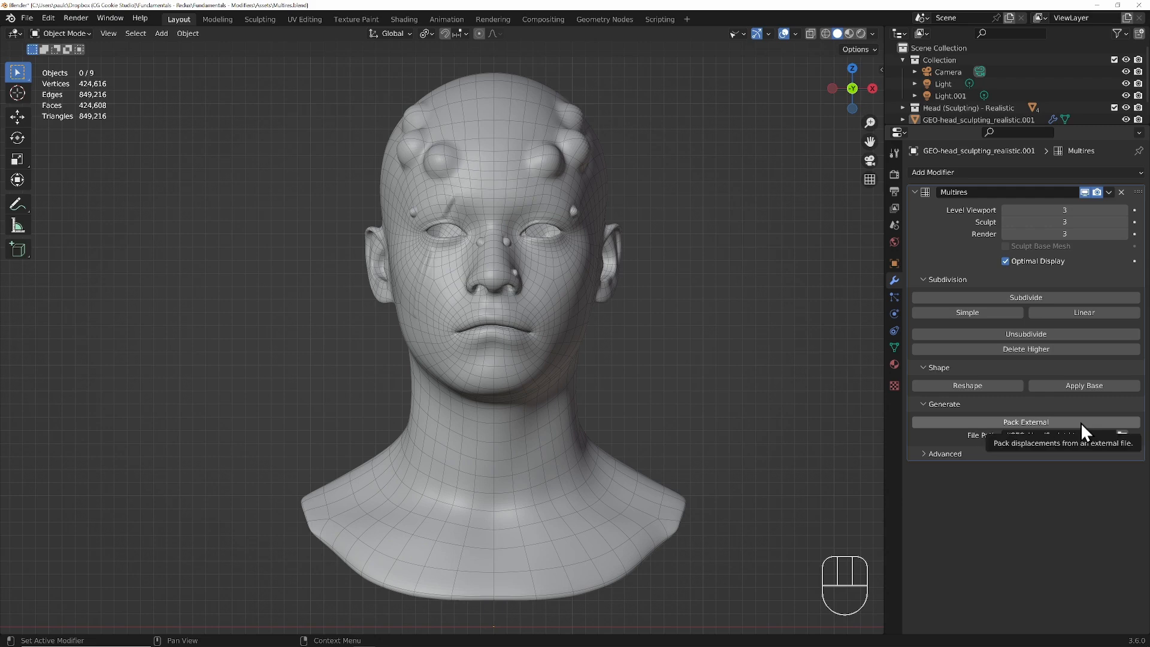
Pack the head's externally saved Multires displacements back into the Blender file
{"action": "left_click", "coordinate": [1080, 422]}
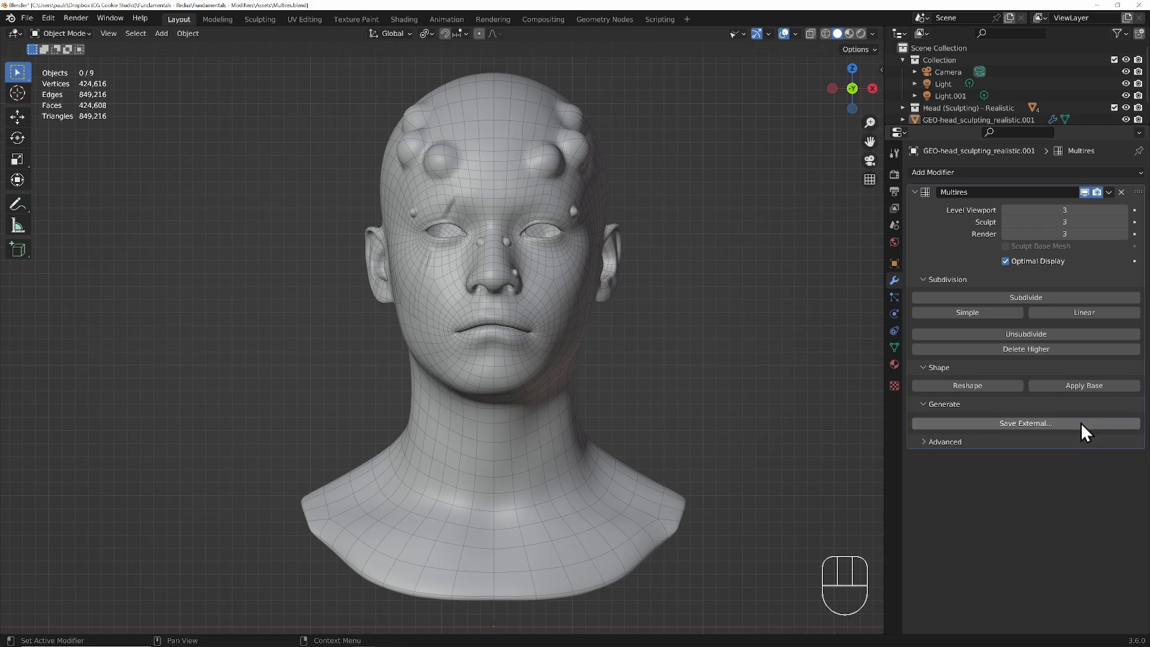